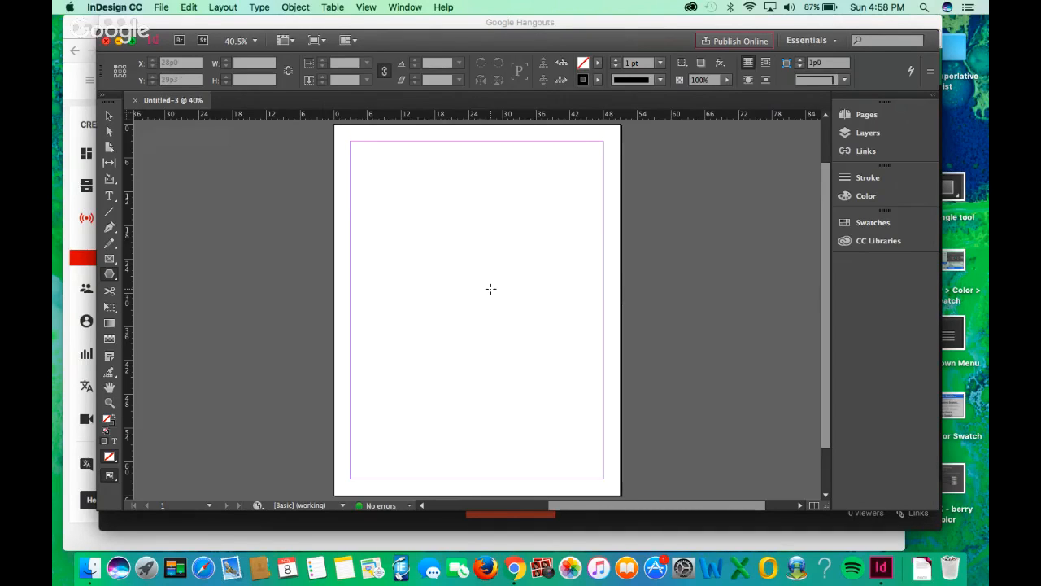
Enlarge the program window and draw a rectangle about 35p4.5 wide and 17p10.5 high in the page's upper part.
left_click_drag(541, 41, 540, 35)
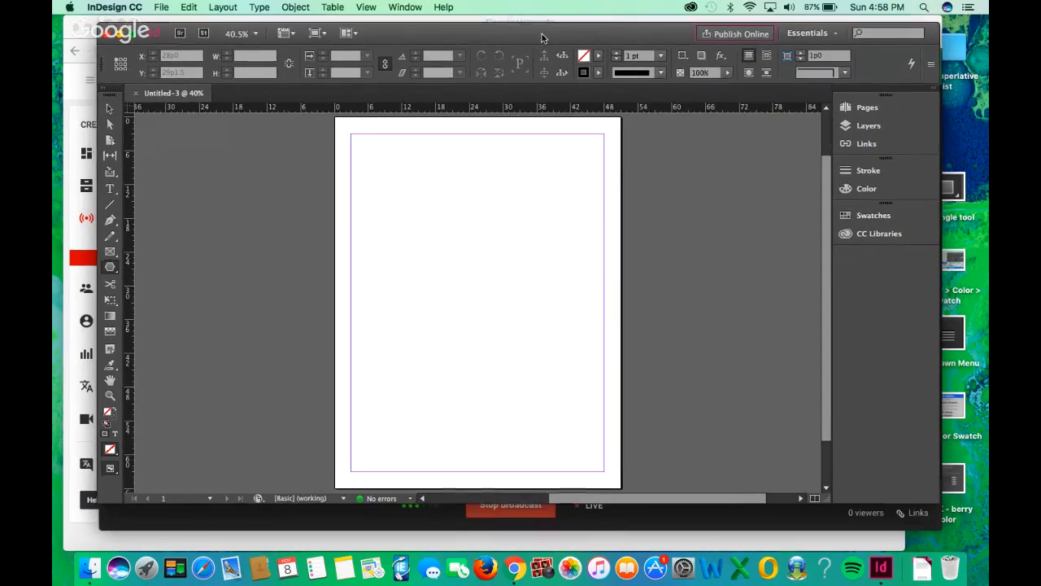
left_click_drag(512, 504, 512, 530)
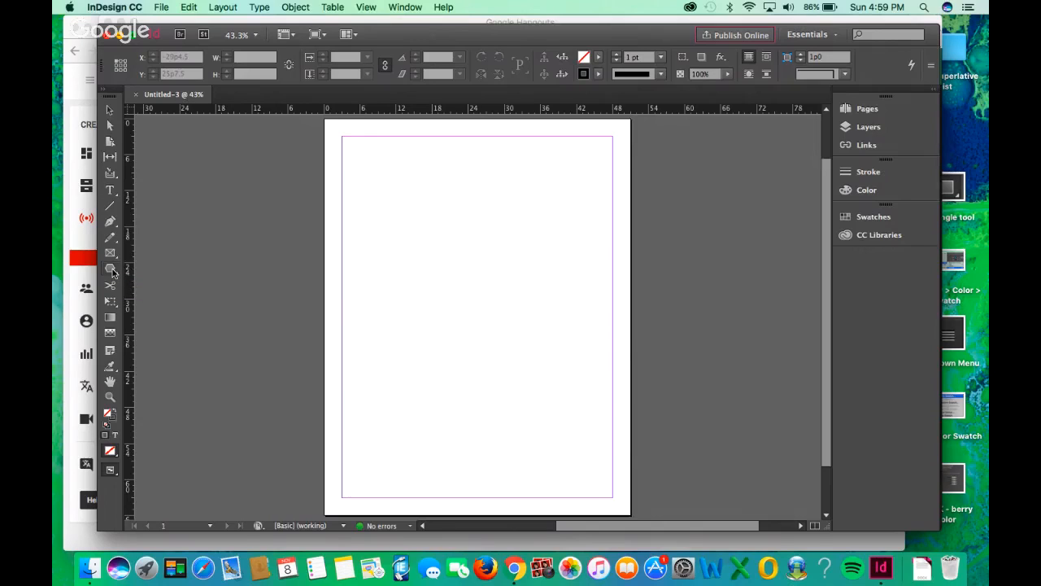
left_click_drag(112, 273, 132, 270)
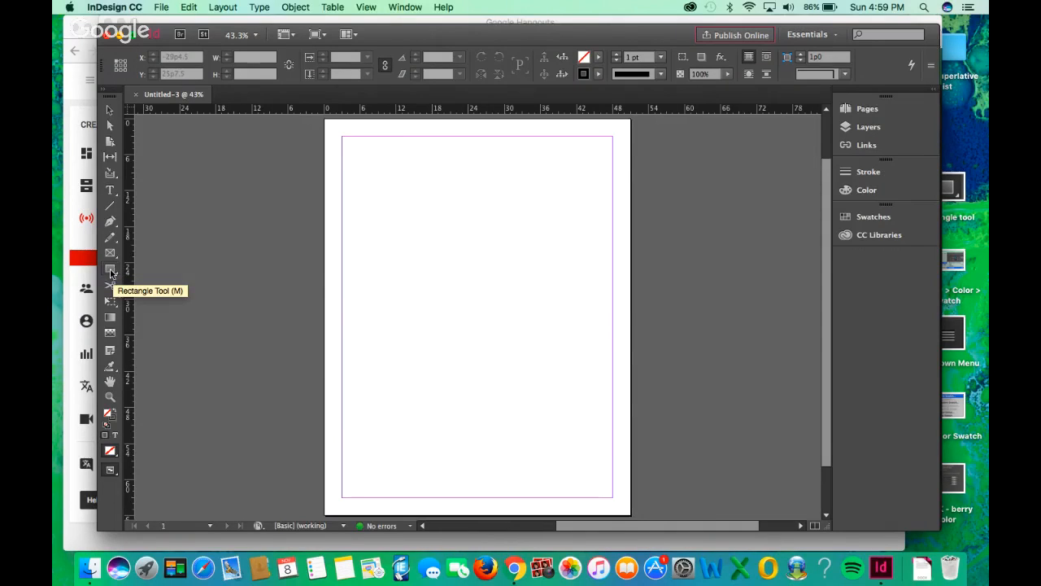
left_click_drag(369, 158, 582, 265)
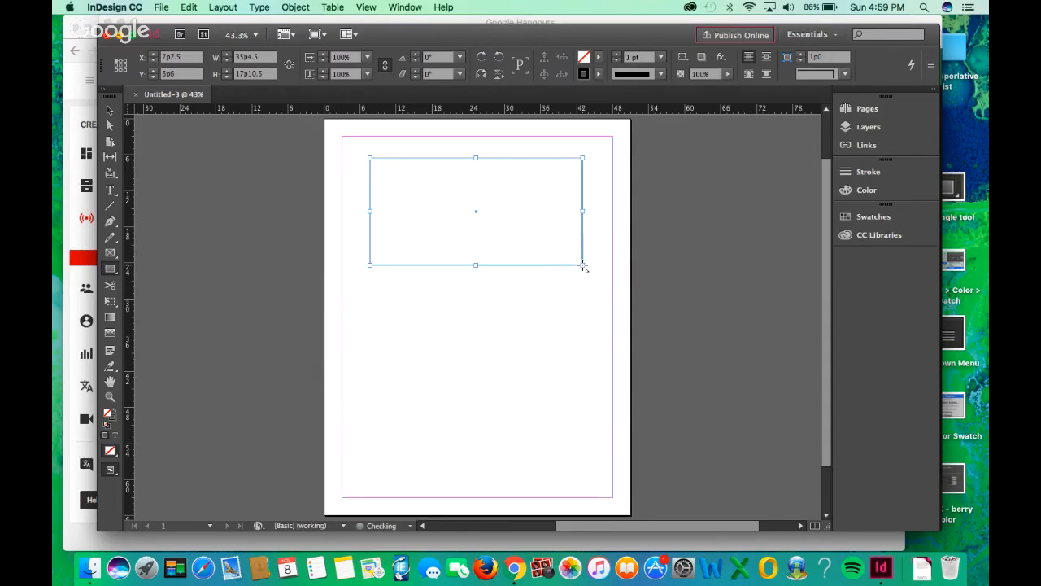
Draw a near-circular ellipse about 22p0 wide and 21p9 high below the rectangle, leaving it deselected.
left_click(110, 269)
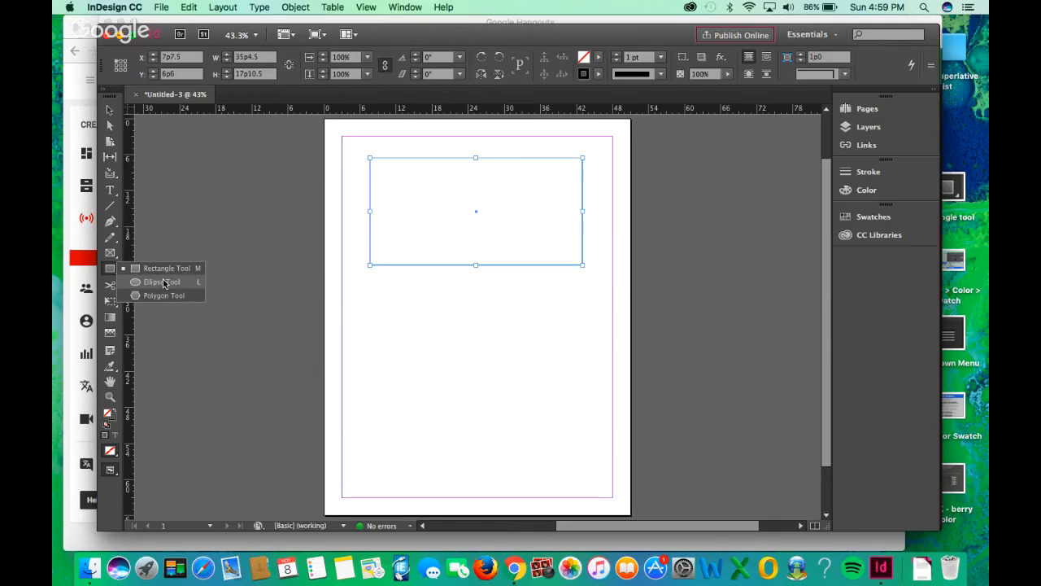
left_click(164, 282)
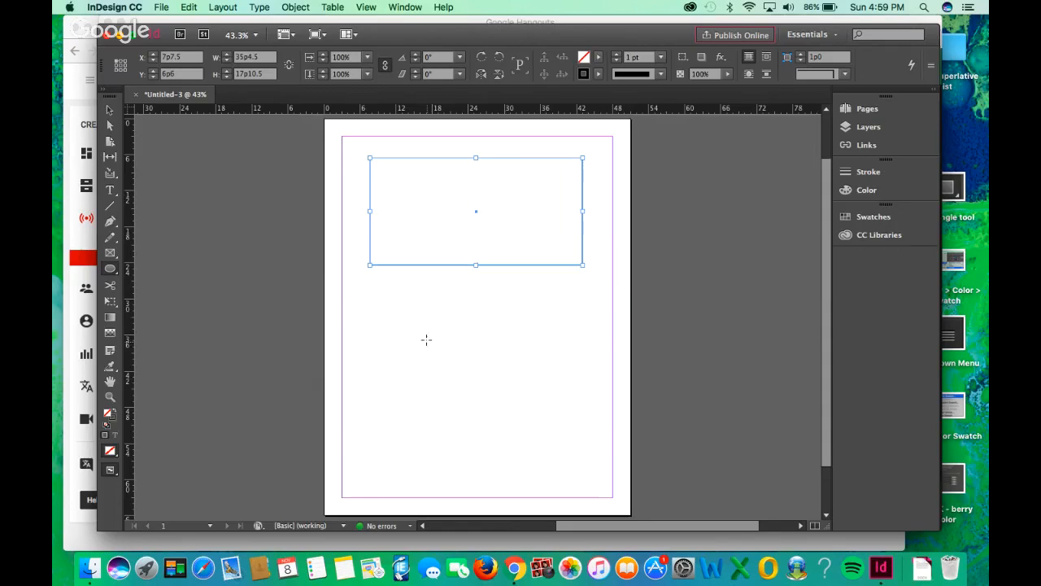
mouse_move(415, 326)
left_mouse_down()
mouse_move(553, 450)
mouse_move(548, 459)
left_mouse_up()
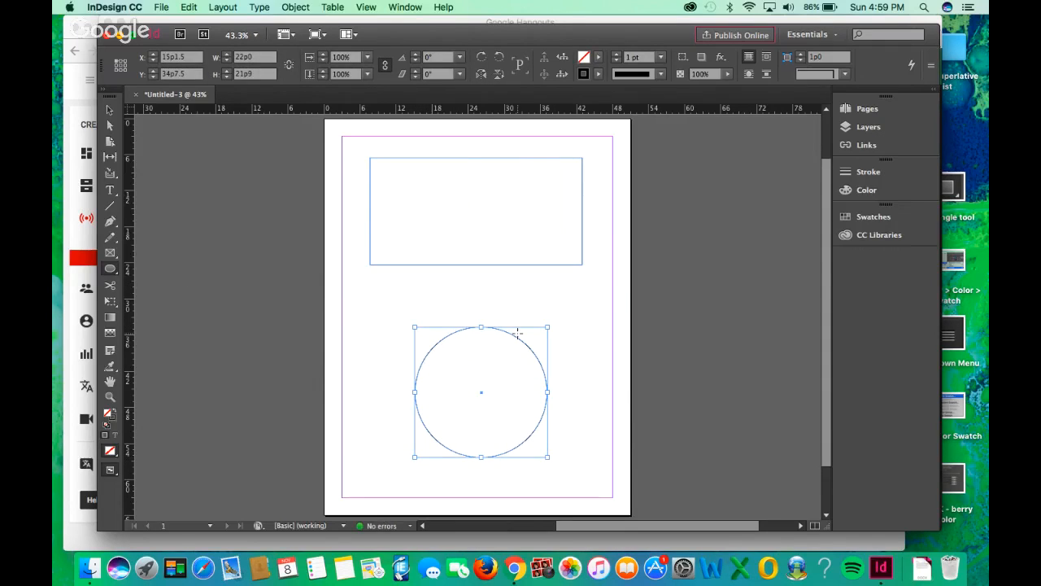
left_click(110, 109)
left_click(389, 277)
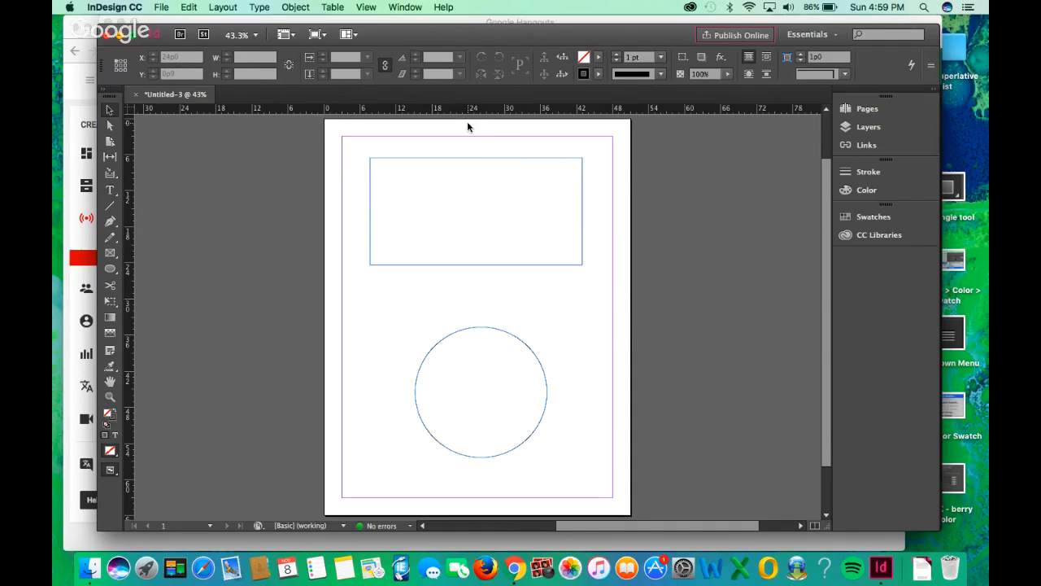
Show the document's swatches and start creating a new color swatch.
left_click(408, 9)
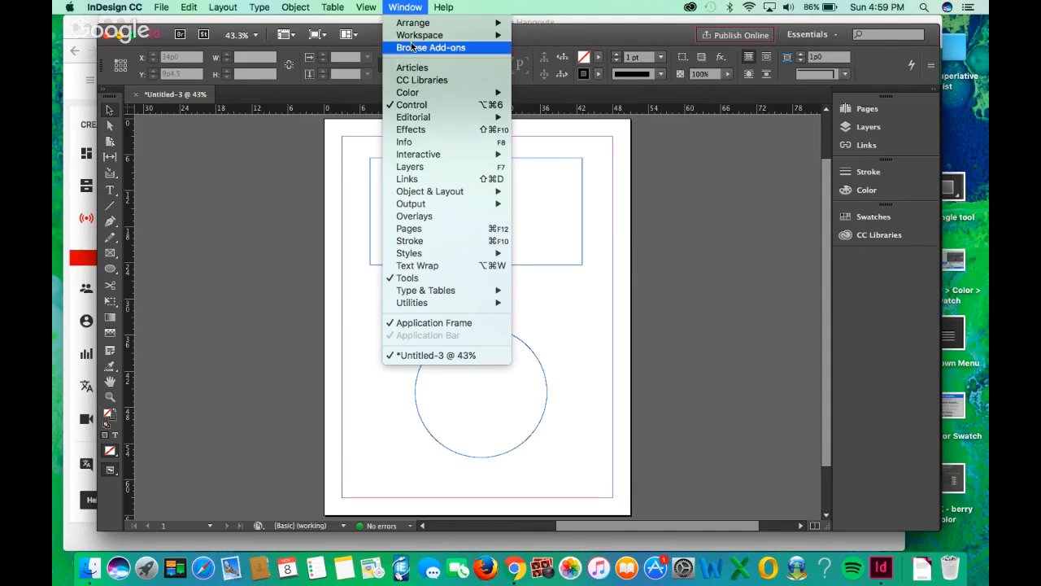
mouse_move(429, 96)
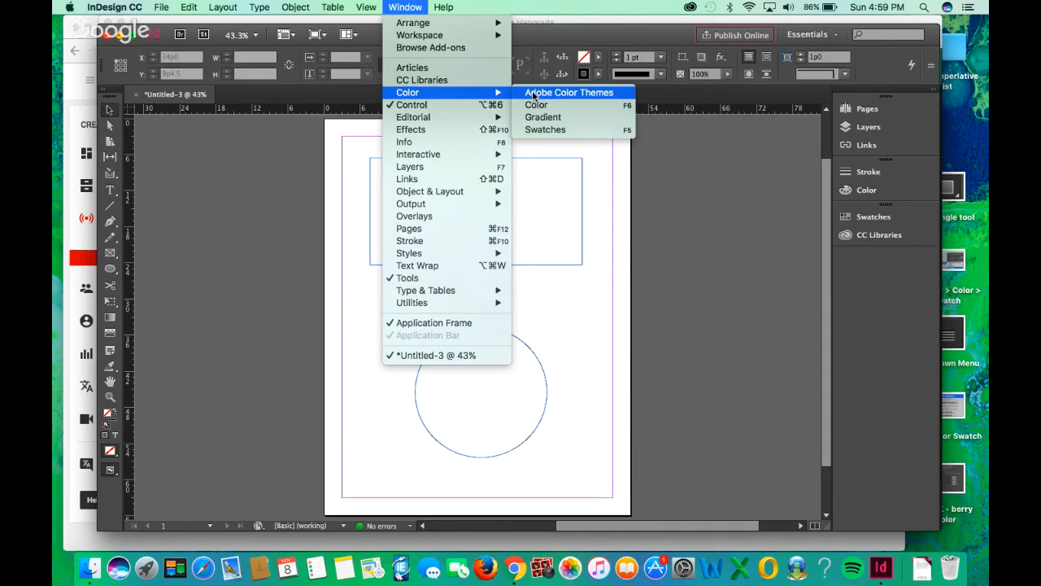
left_click(549, 132)
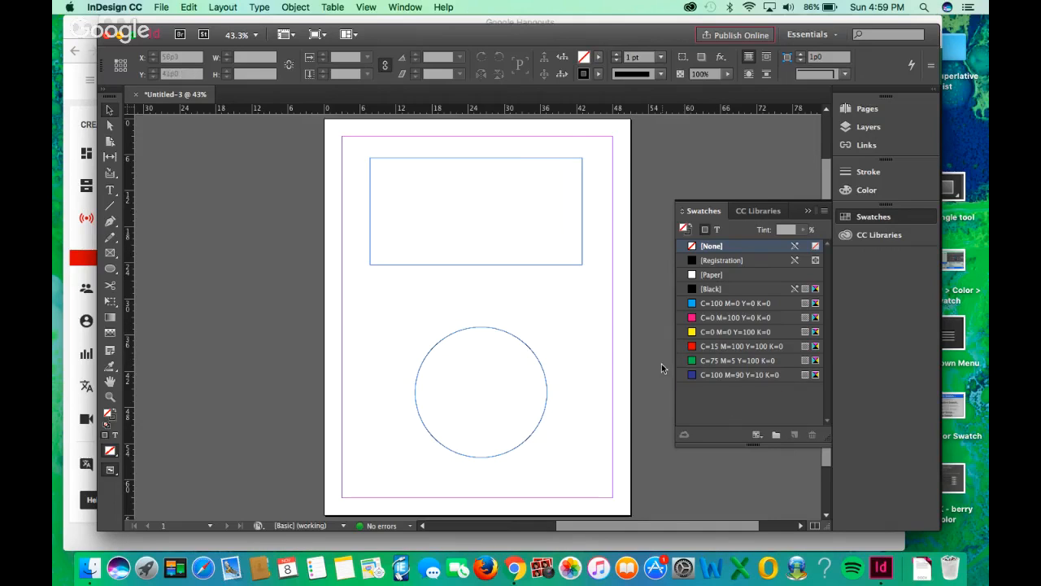
left_click(824, 211)
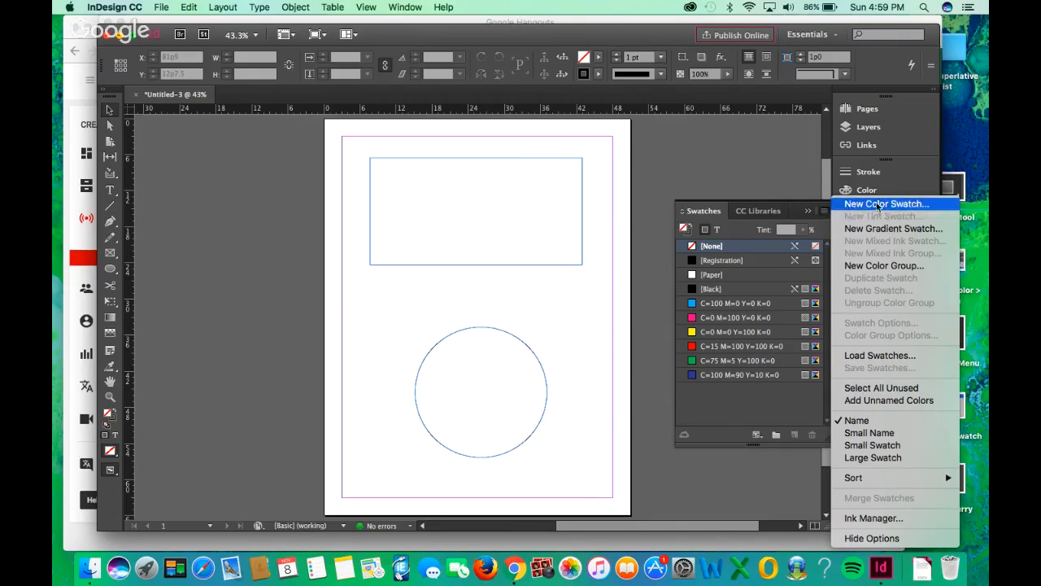
left_click(886, 205)
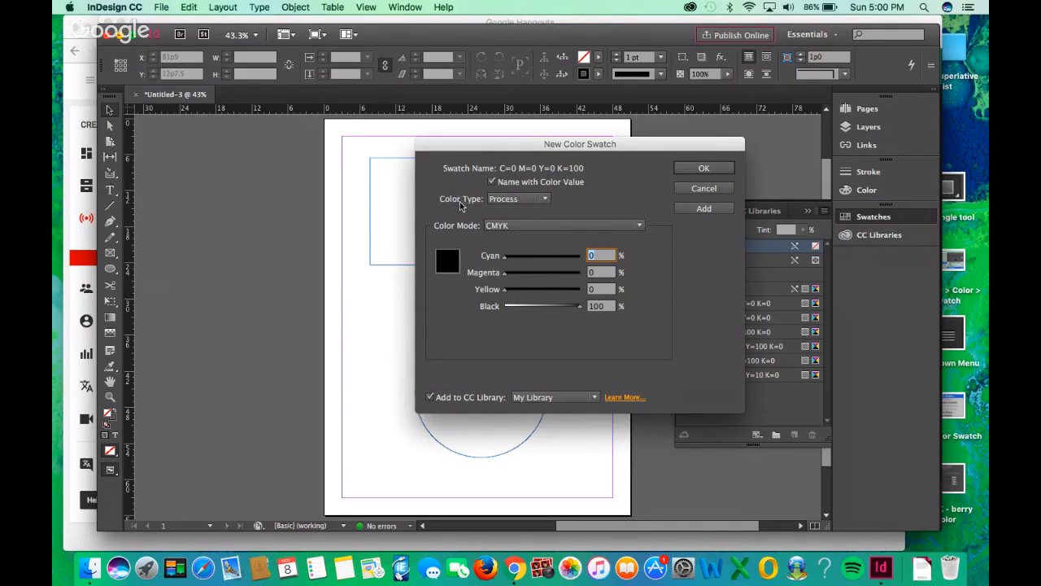
Try giving the new swatch a custom name, and return to naming it with its color value.
left_click(492, 181)
left_click(548, 169)
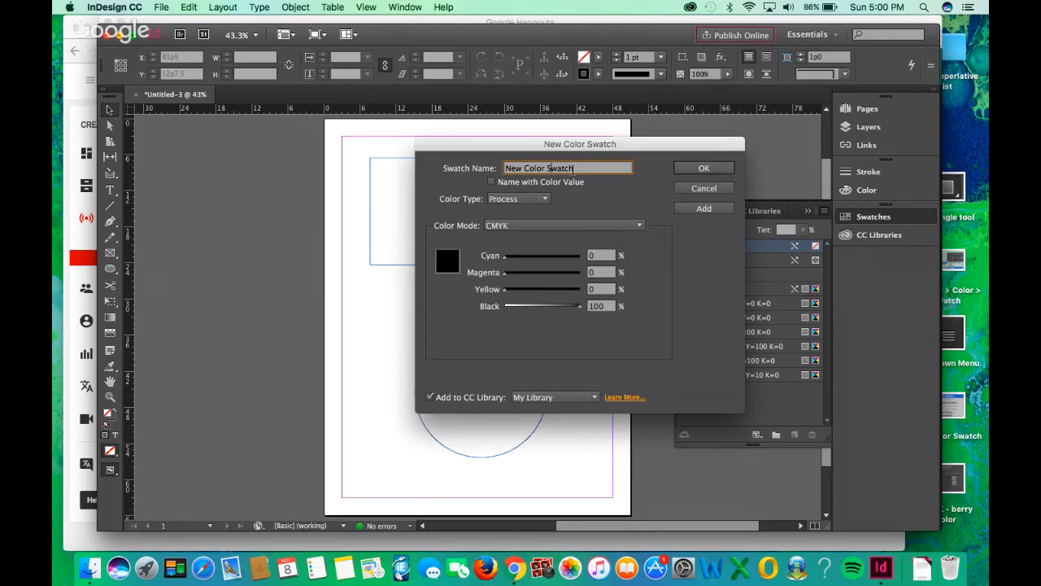
left_click_drag(573, 169, 503, 170)
key("BackSpace")
left_click(491, 182)
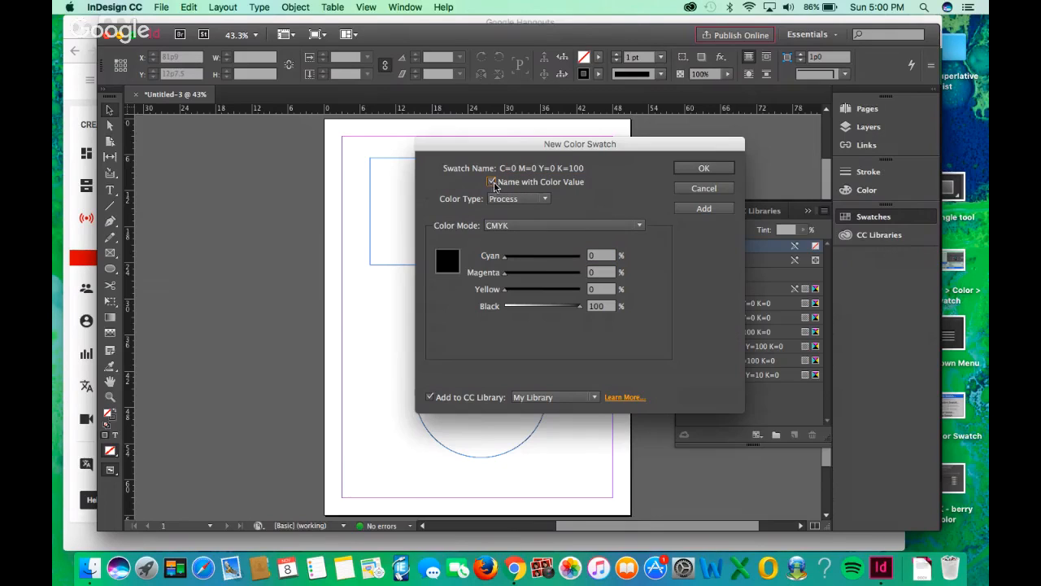
Try the Spot color type for the new swatch and return it to Process.
left_click(540, 201)
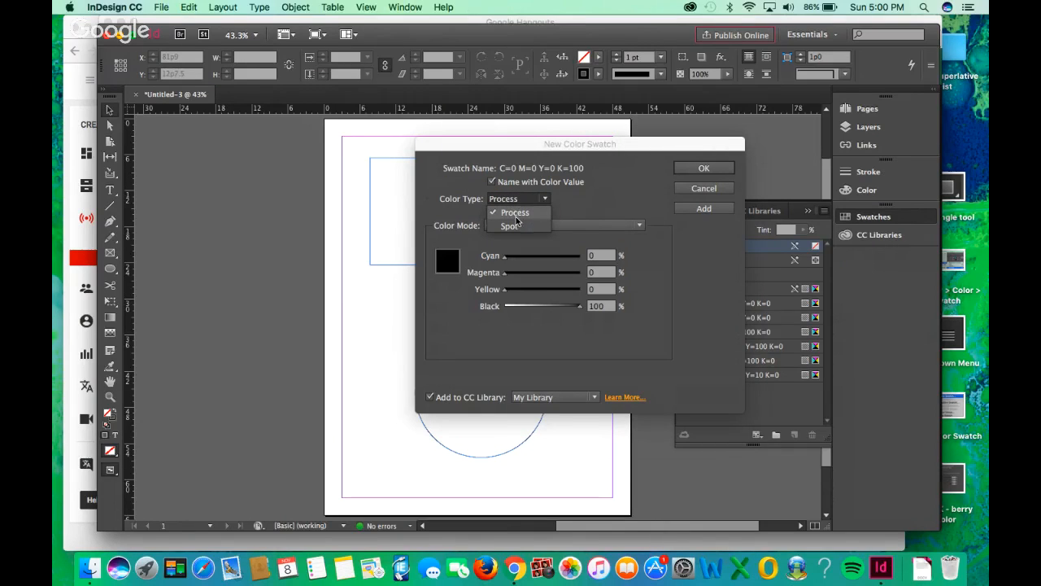
left_click(513, 213)
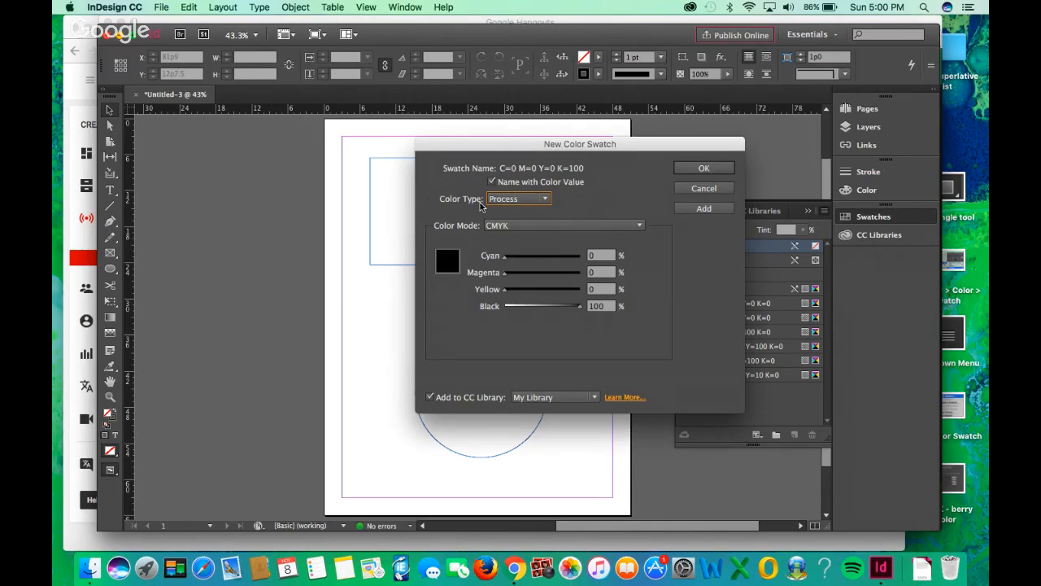
left_click(541, 201)
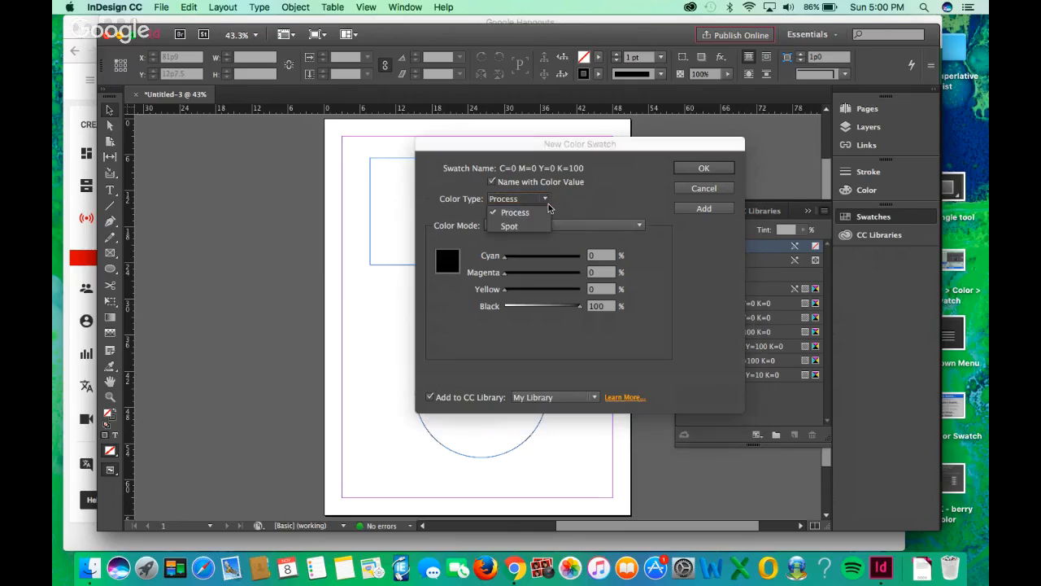
left_click(536, 225)
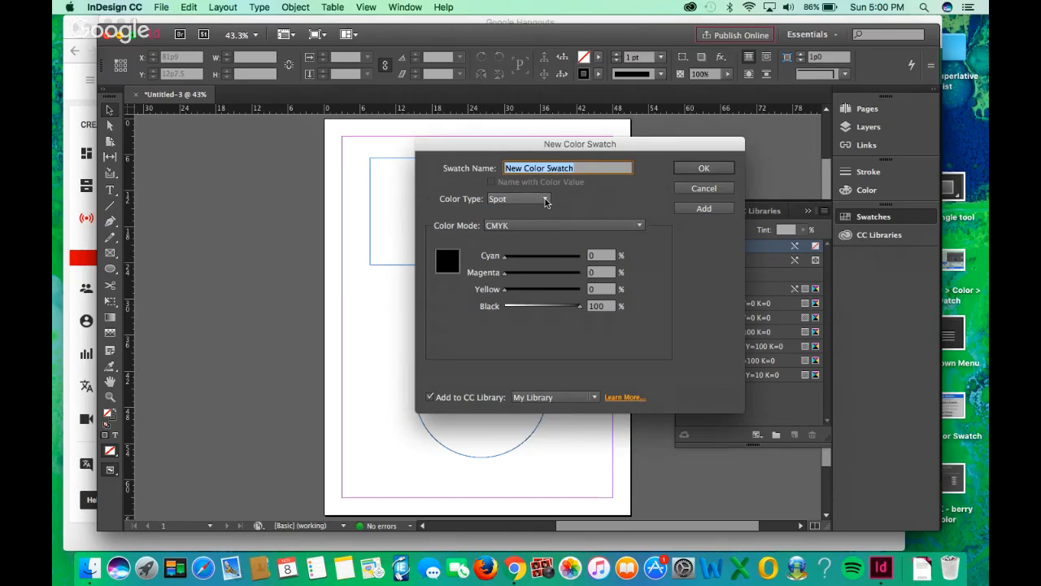
left_click(545, 201)
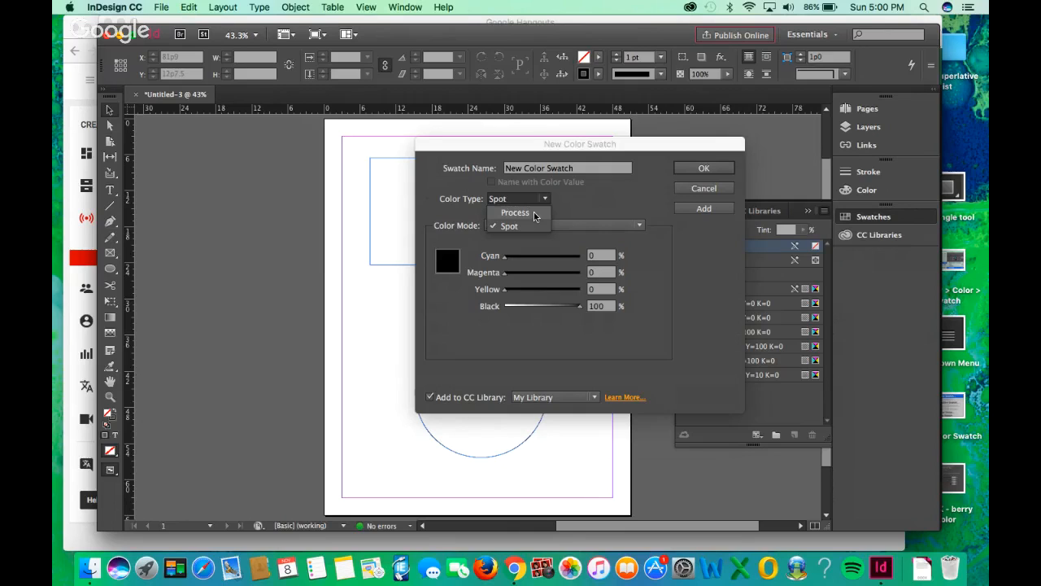
left_click(535, 214)
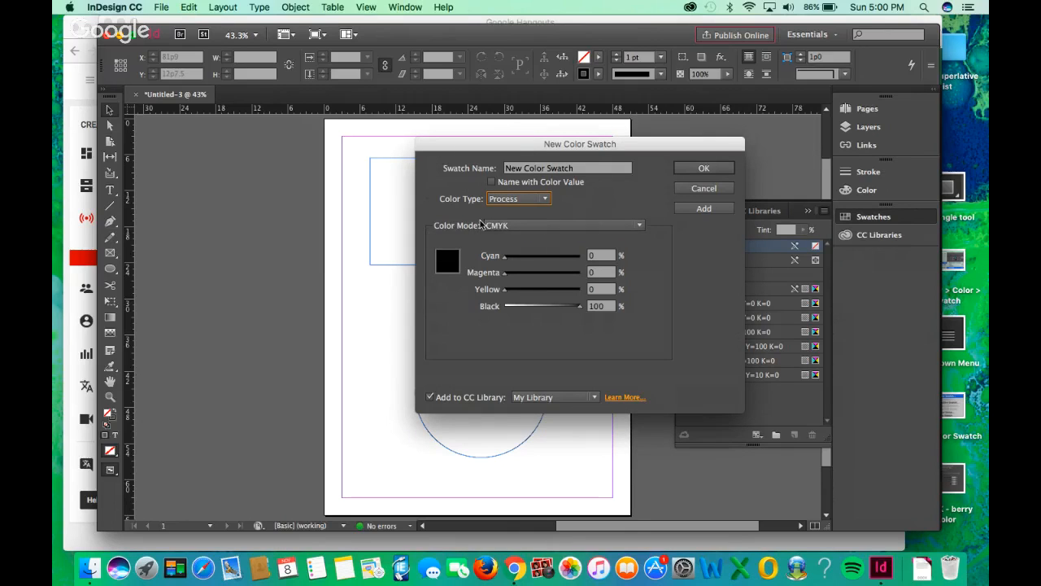
Browse the available color modes for the new swatch, keeping CMYK selected.
left_click(501, 228)
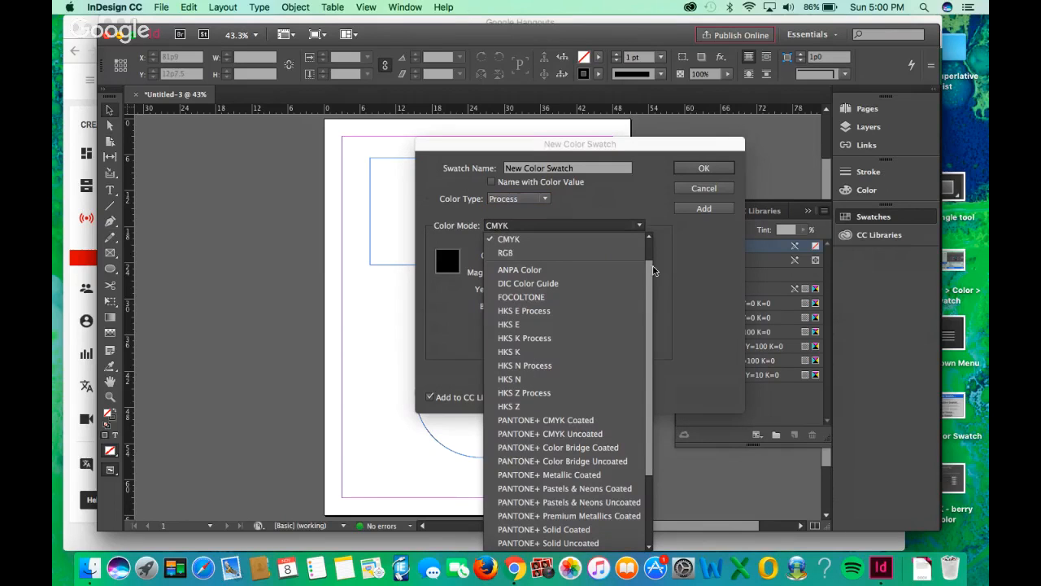
scroll(647, 266, "up", 1)
scroll(647, 266, "down", 5)
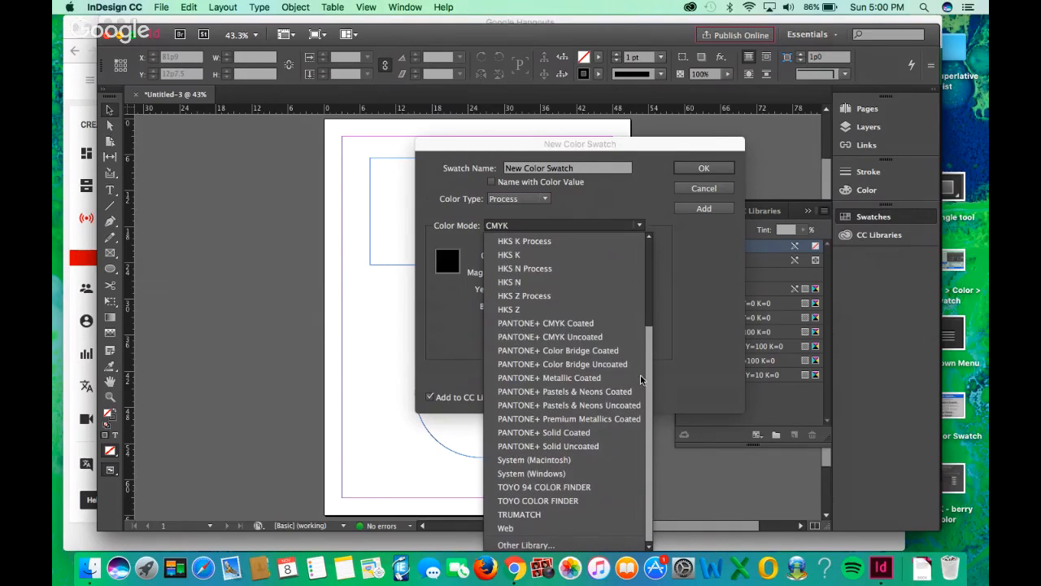
scroll(570, 264, "up", 5)
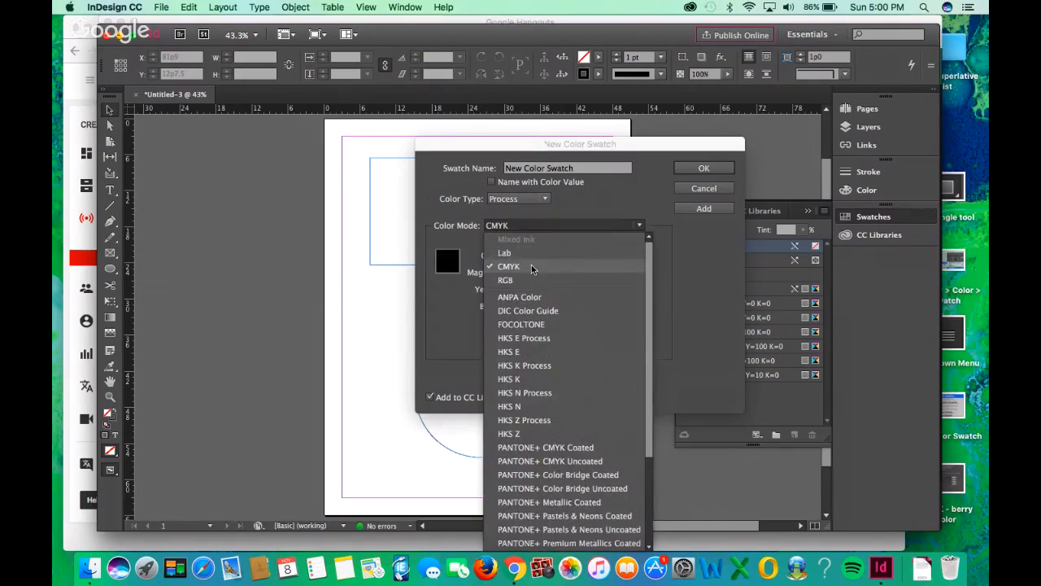
left_click(531, 266)
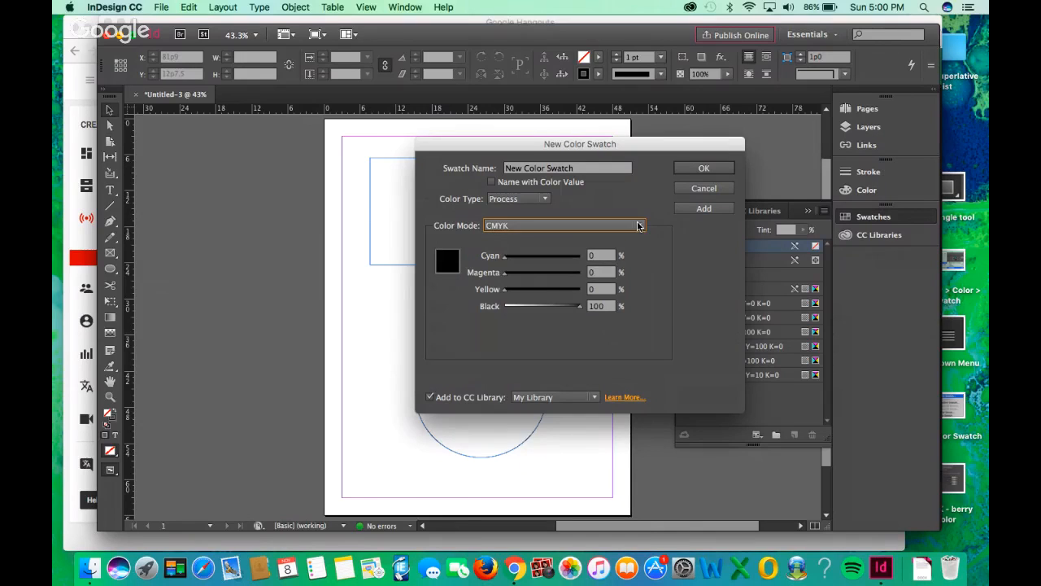
Try the RGB and PANTONE+ Color Bridge Uncoated color modes for the swatch and return it to CMYK.
left_click(612, 226)
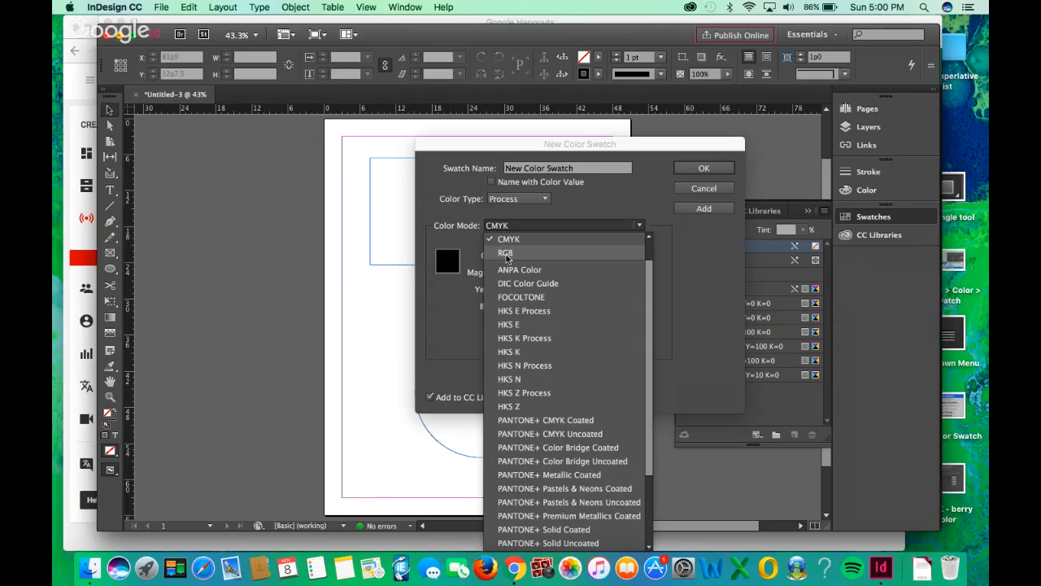
left_click(538, 255)
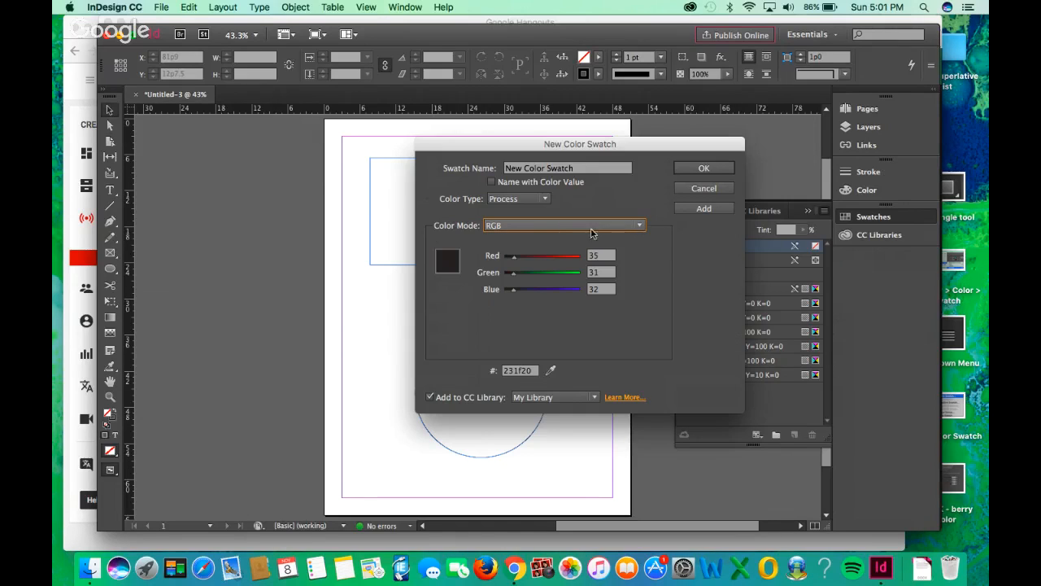
left_click(538, 228)
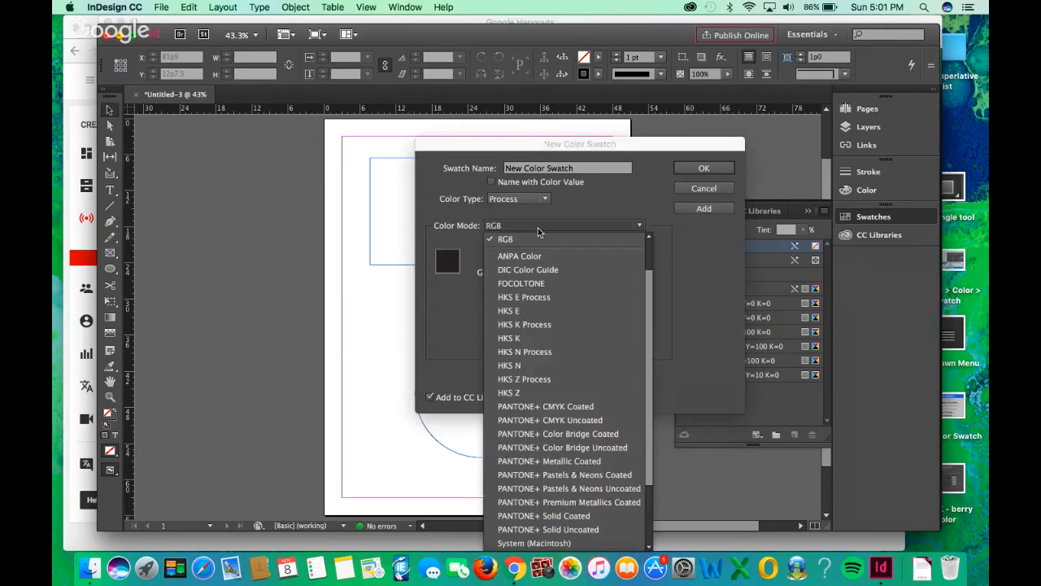
left_click_drag(651, 267, 638, 402)
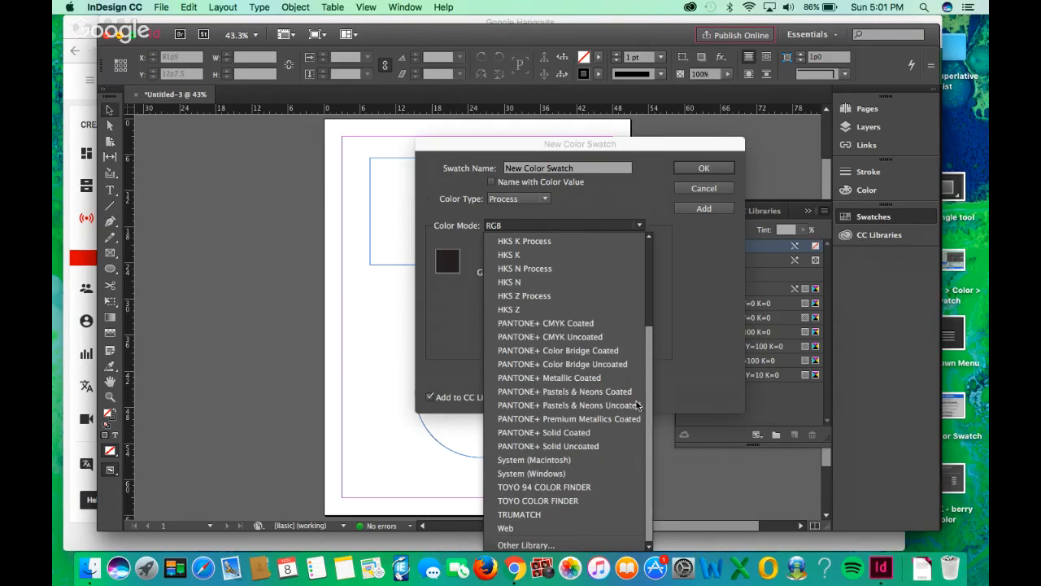
left_click(560, 364)
mouse_move(640, 277)
left_mouse_down()
mouse_move(643, 346)
mouse_move(641, 271)
left_mouse_up()
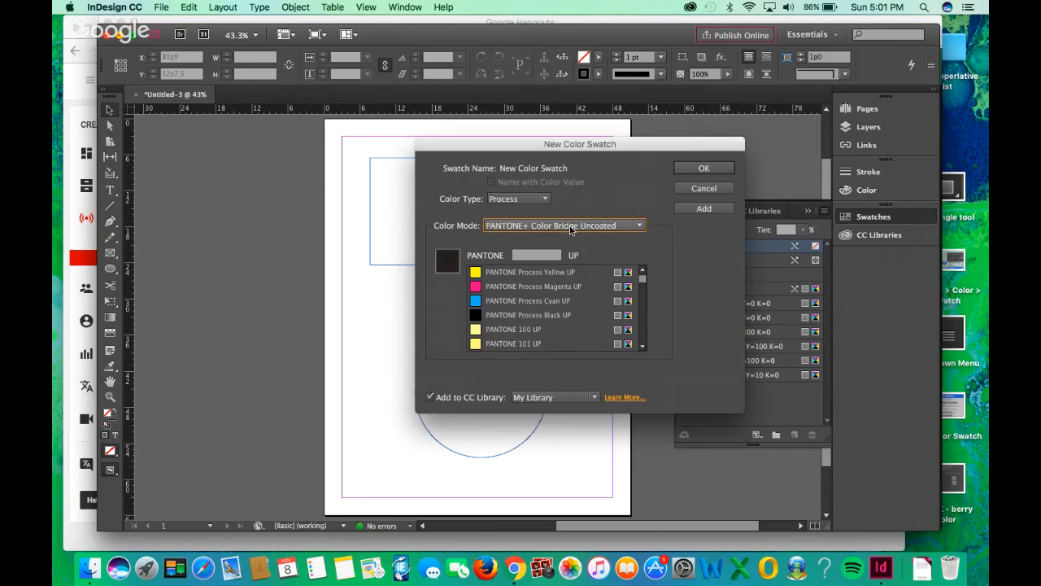
left_click(638, 229)
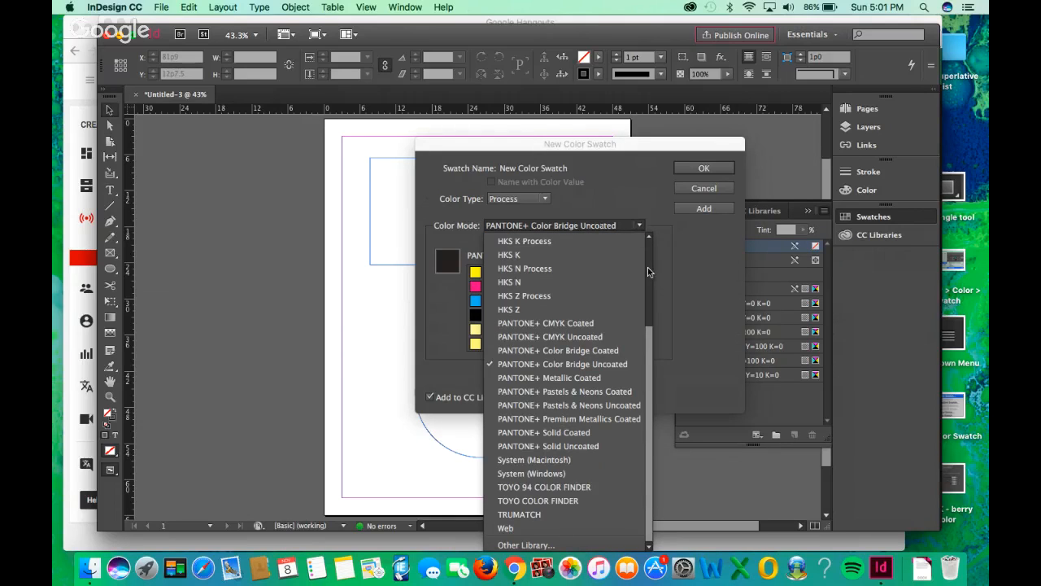
scroll(650, 252, "up", 3)
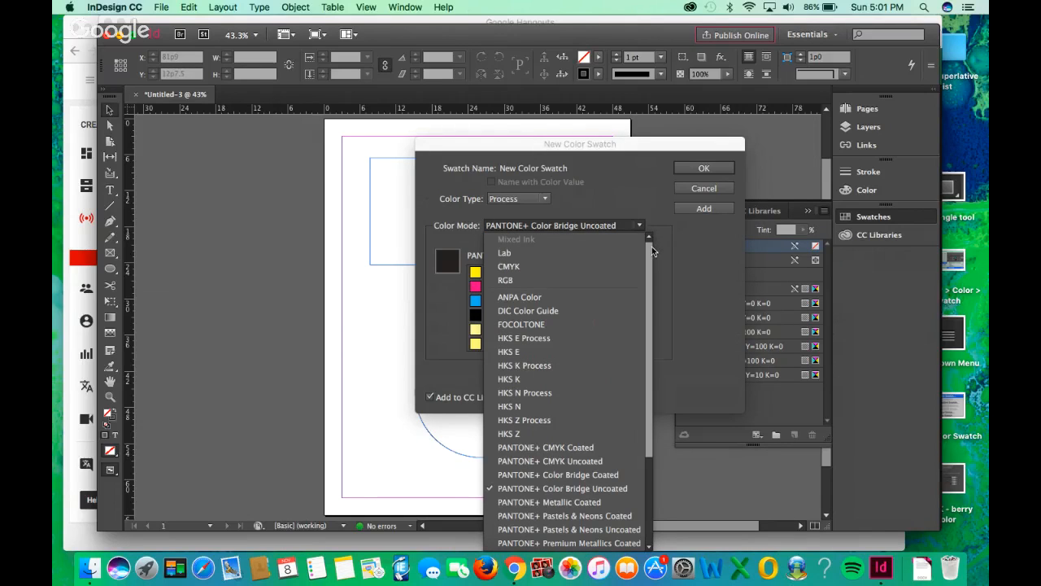
left_click(537, 267)
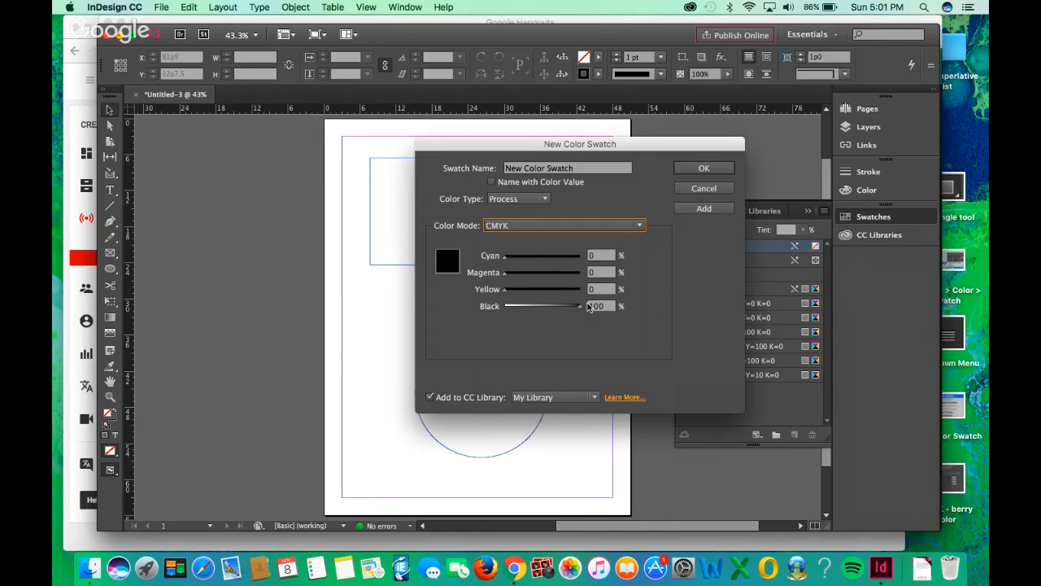
Mix a dark teal for the new swatch with cyan 90%, magenta 48%, yellow 60% and black 33%.
left_click_drag(581, 307, 530, 307)
left_click(549, 289)
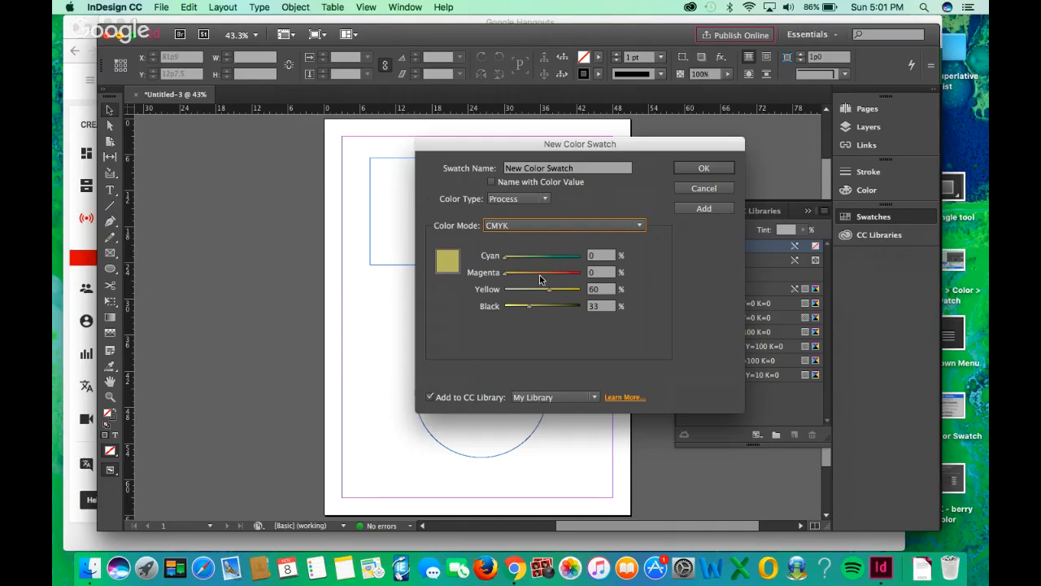
left_click(539, 275)
left_click(569, 256)
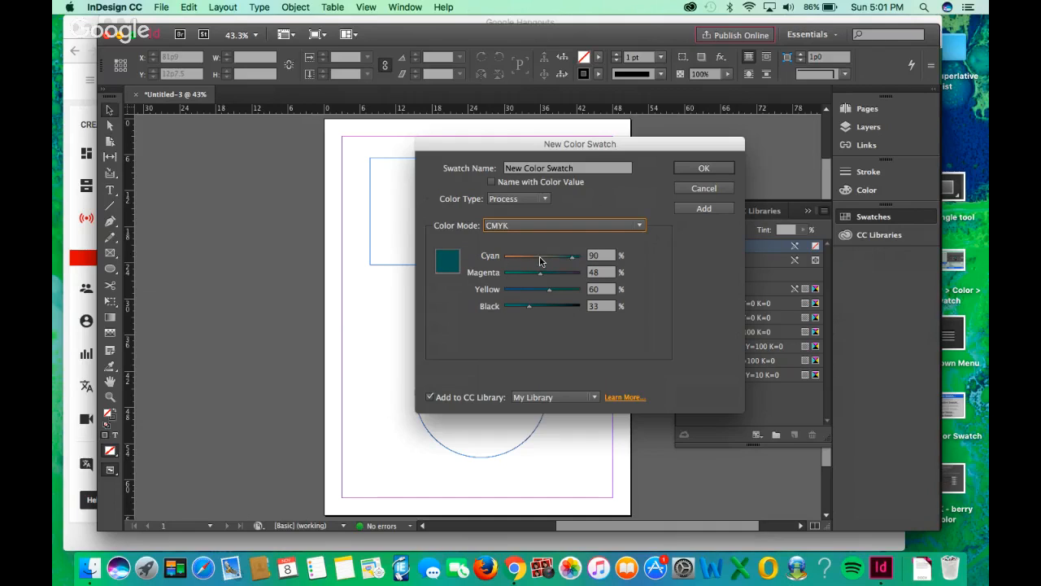
Remix the new swatch into a dark purple with cyan 24%, magenta 82%, yellow 8% and black 65%.
left_click(538, 257)
left_click(523, 257)
left_click(525, 273)
left_click(566, 273)
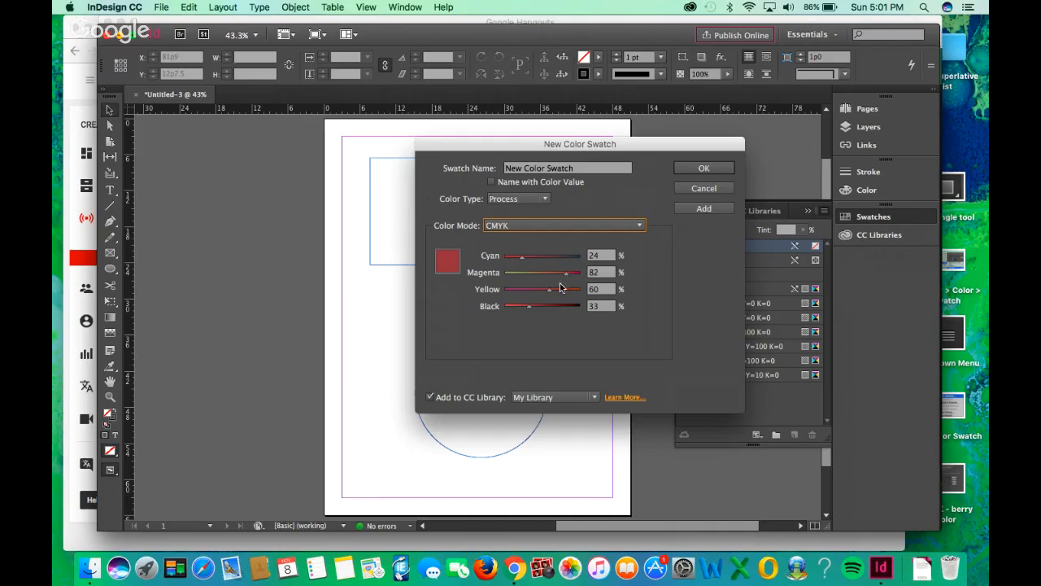
left_click_drag(533, 293, 510, 292)
left_click(543, 307)
left_click(553, 307)
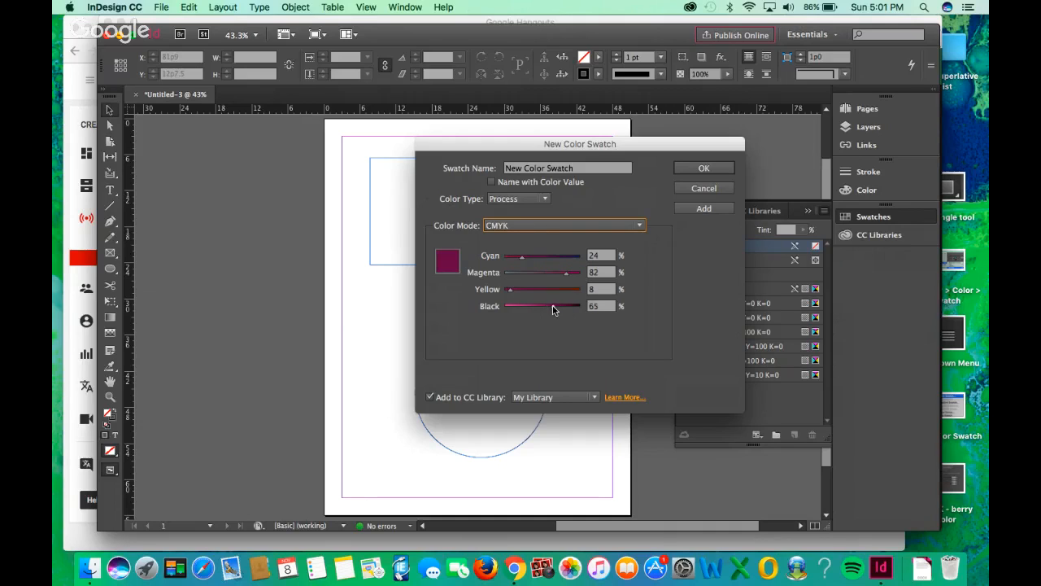
Raise the new swatch's black to 75%, fine-tune its yellow, save the swatch and display the document's swatch list.
left_click(562, 307)
left_click(550, 290)
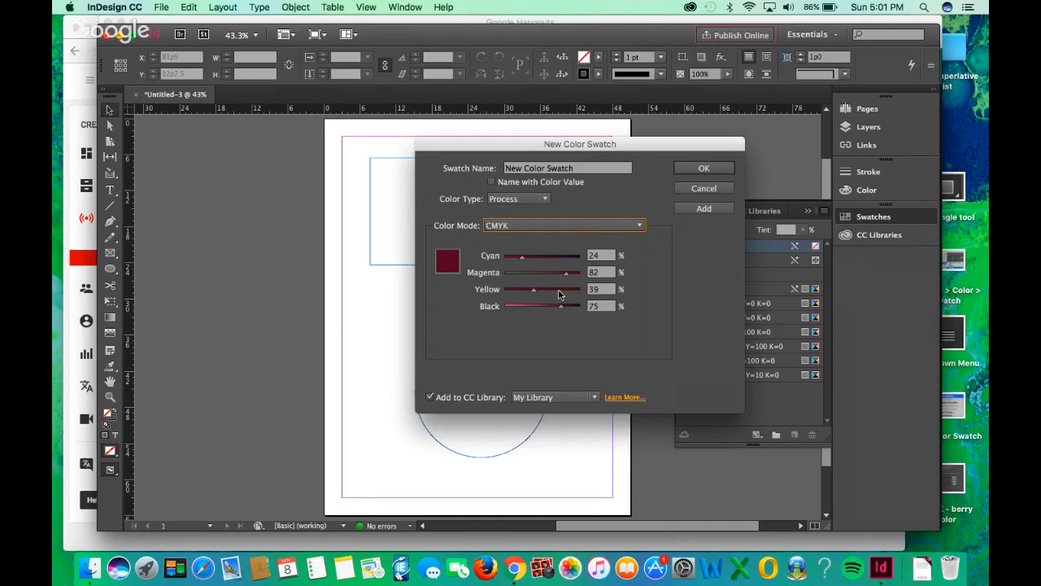
left_click(515, 290)
left_click(697, 167)
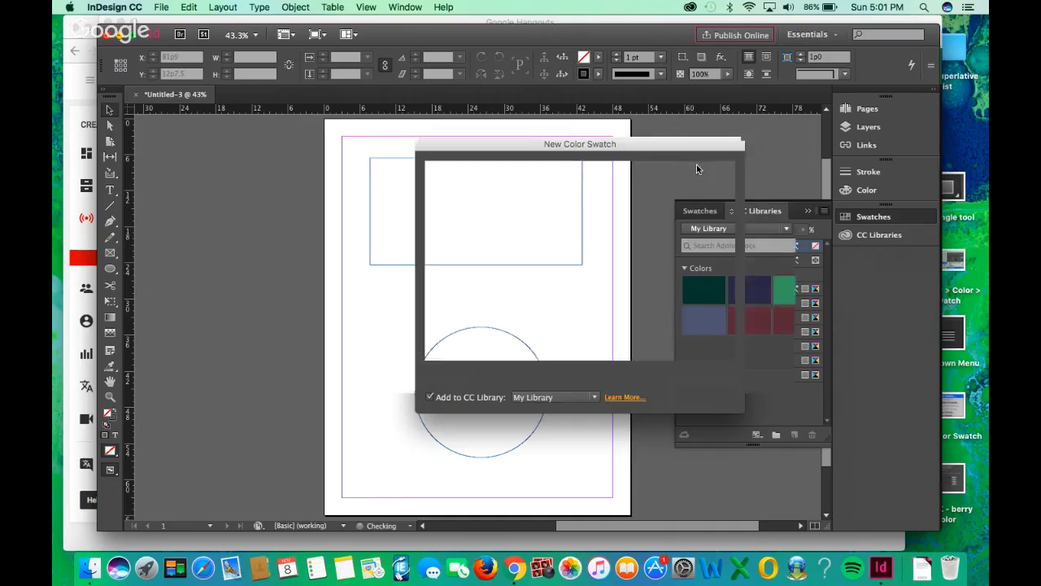
left_click(701, 210)
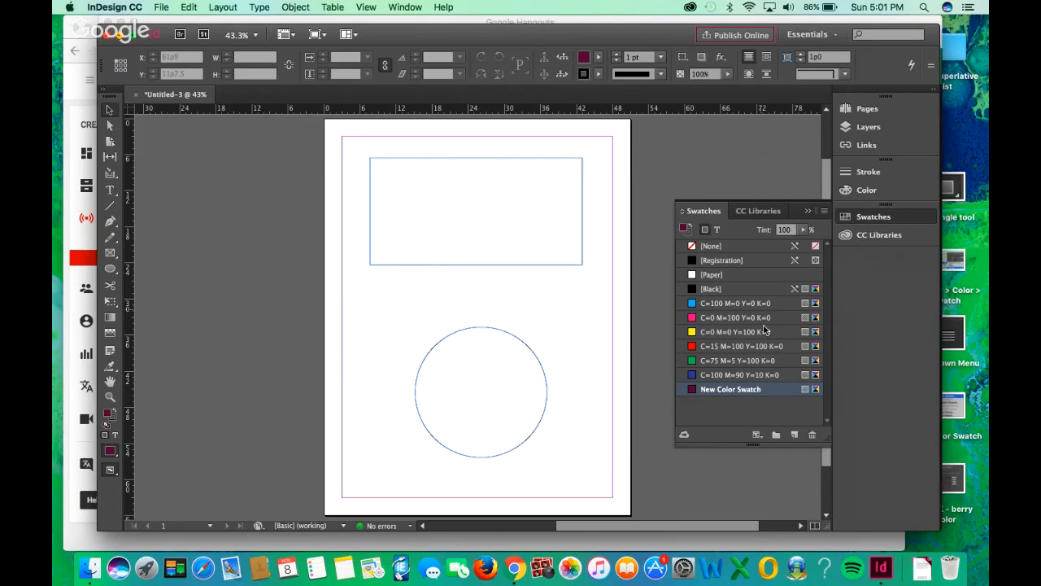
Start a new linear gradient swatch and color its first stop with cyan 63%, magenta 15%, yellow 13% and black 31%.
mouse_move(714, 389)
left_click(824, 212)
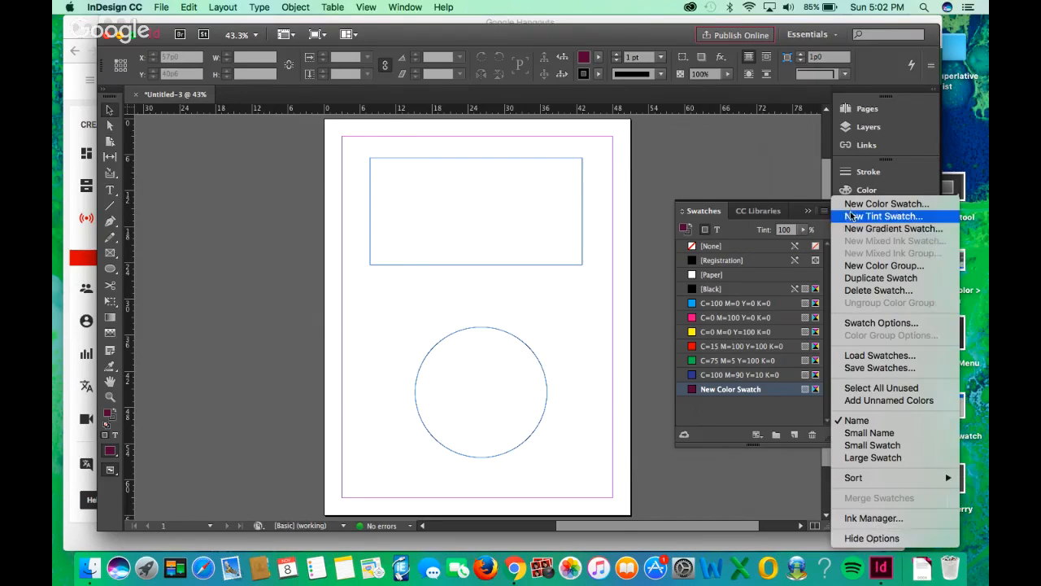
left_click(878, 230)
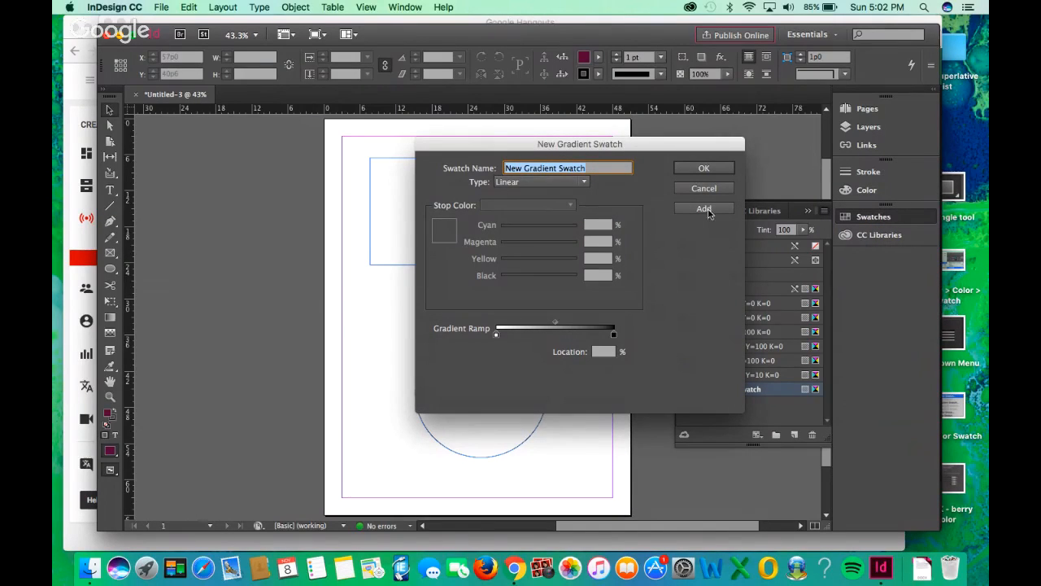
left_click(496, 336)
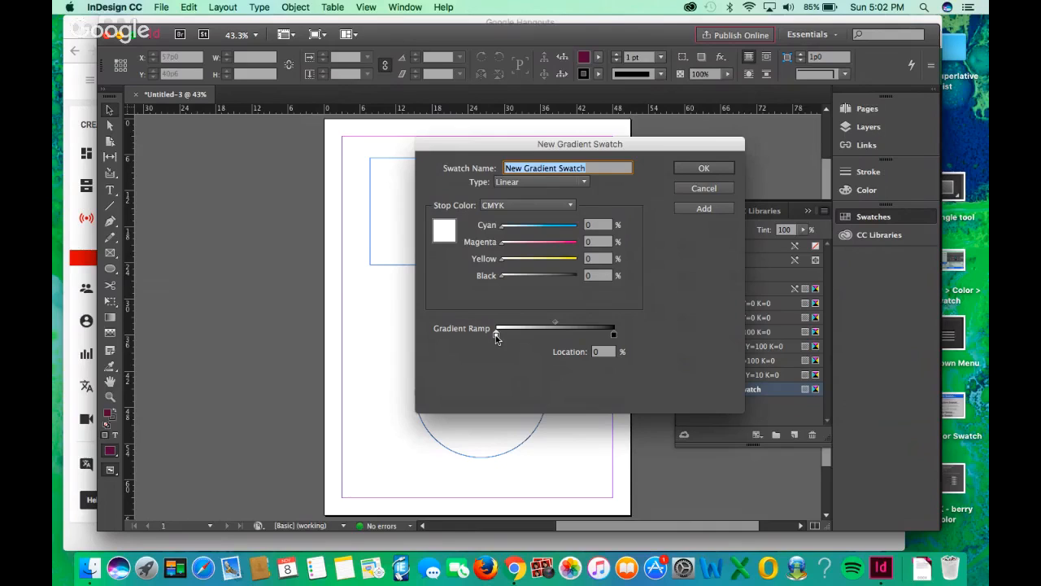
left_click_drag(502, 227, 549, 228)
left_click(545, 241)
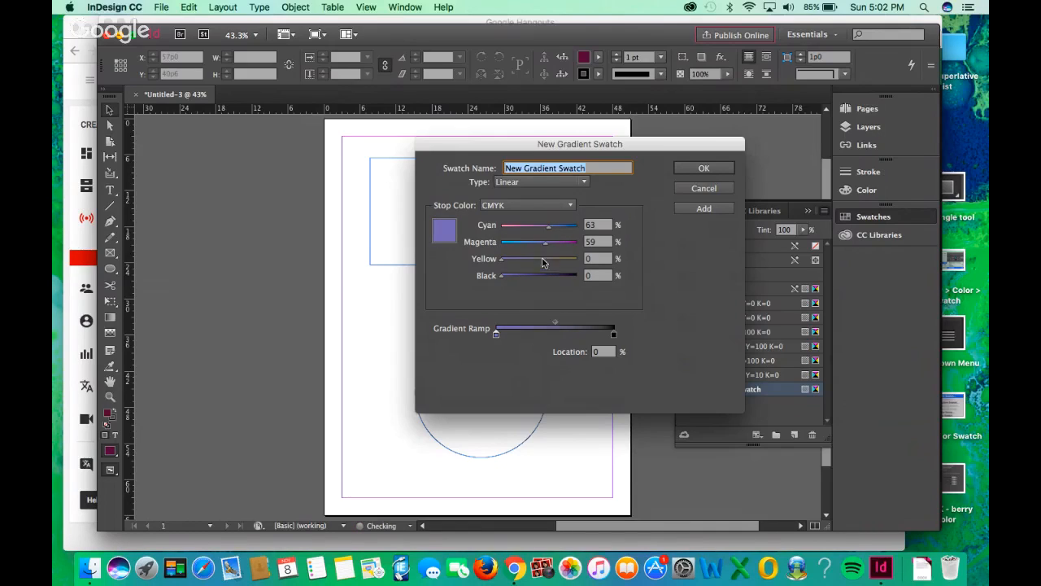
left_click(543, 258)
left_click(524, 275)
left_click(511, 258)
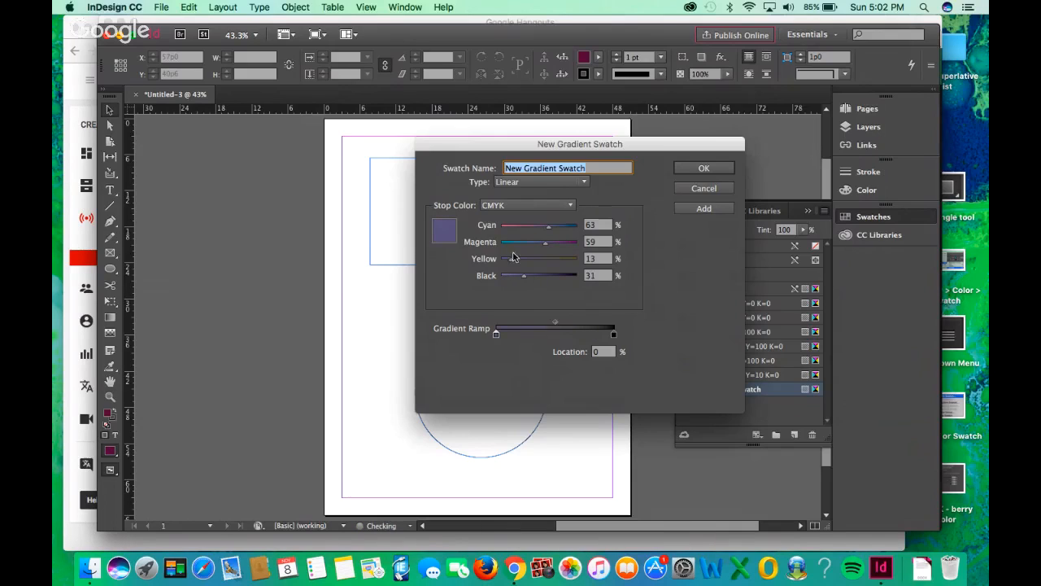
left_click(511, 241)
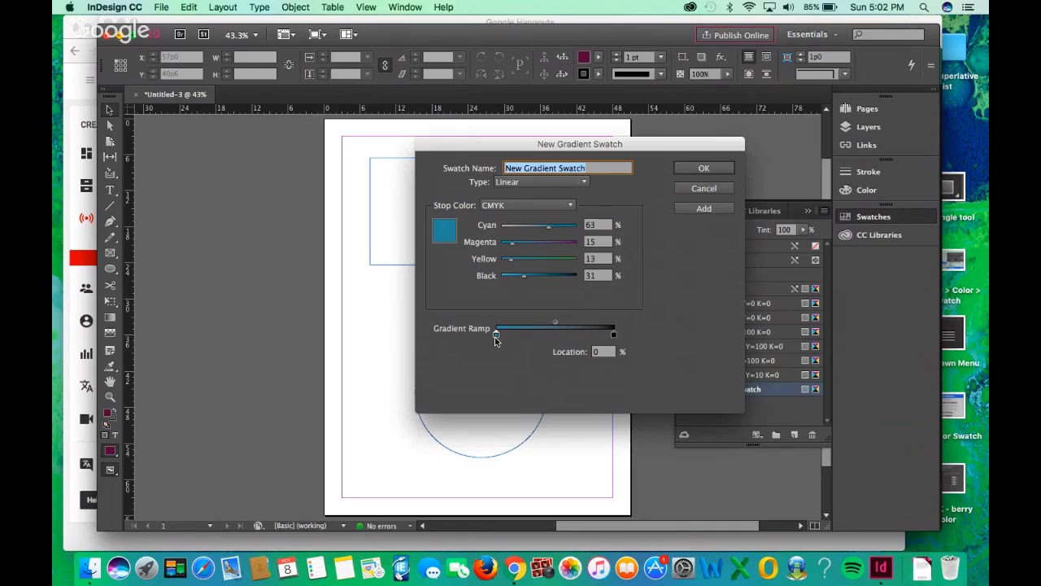
Color the gradient's end stop, trying [Paper] first and settling on CMYK with cyan 96%, magenta 95%, yellow 0% and black 47%.
left_click(614, 337)
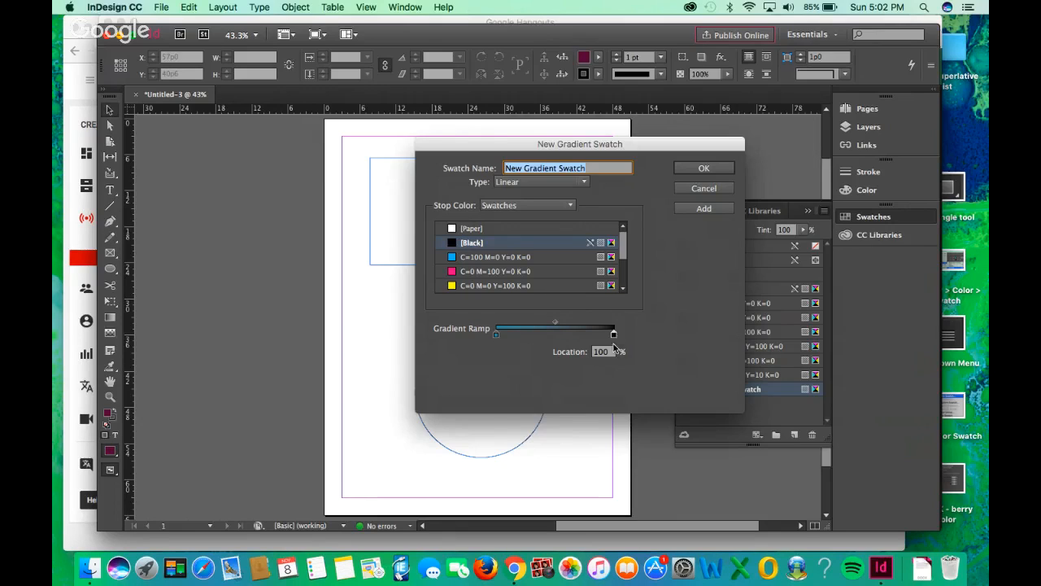
left_click(475, 232)
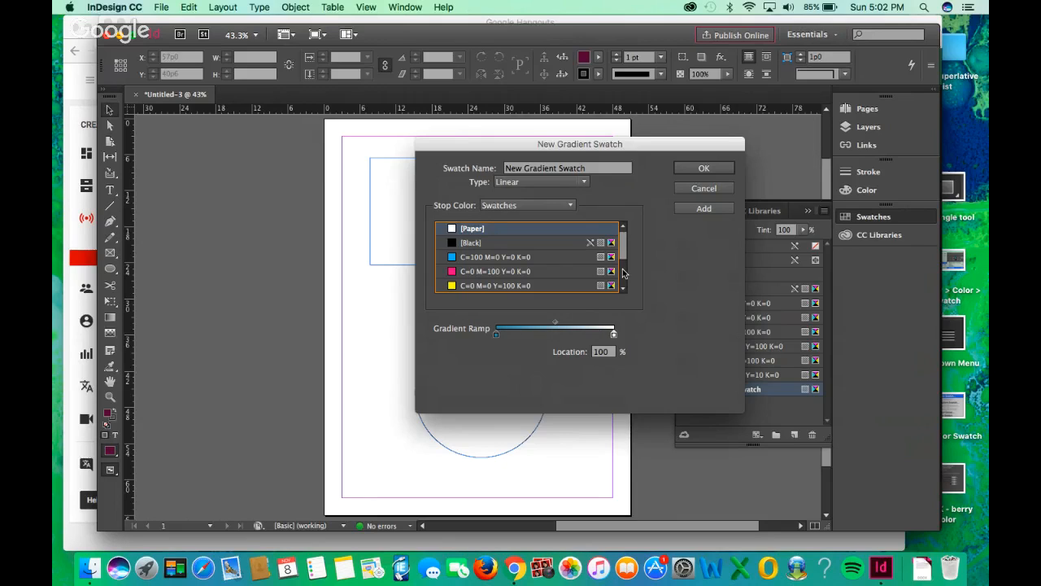
scroll(623, 287, "down", 3)
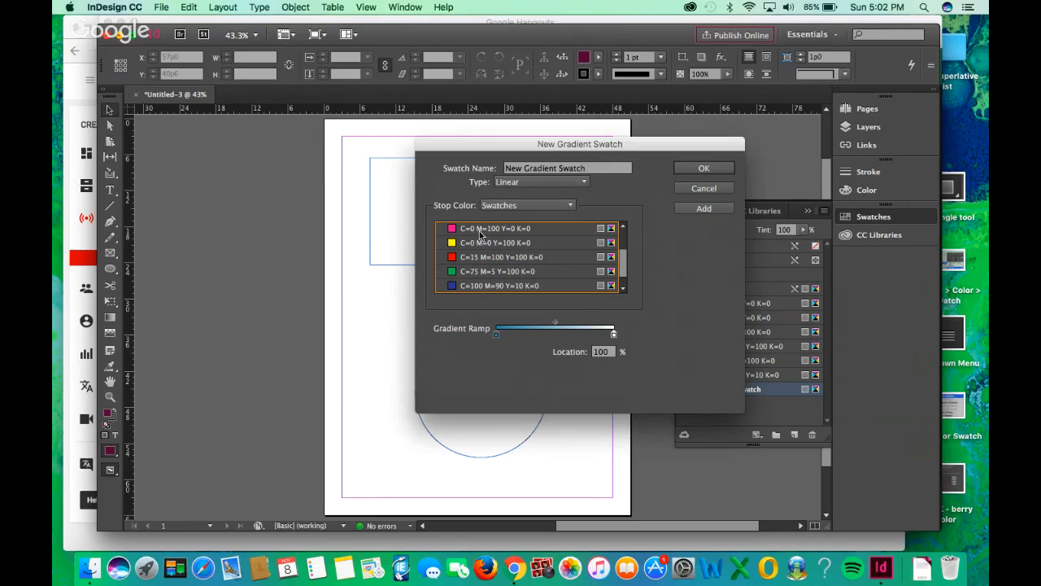
left_click_drag(624, 259, 632, 214)
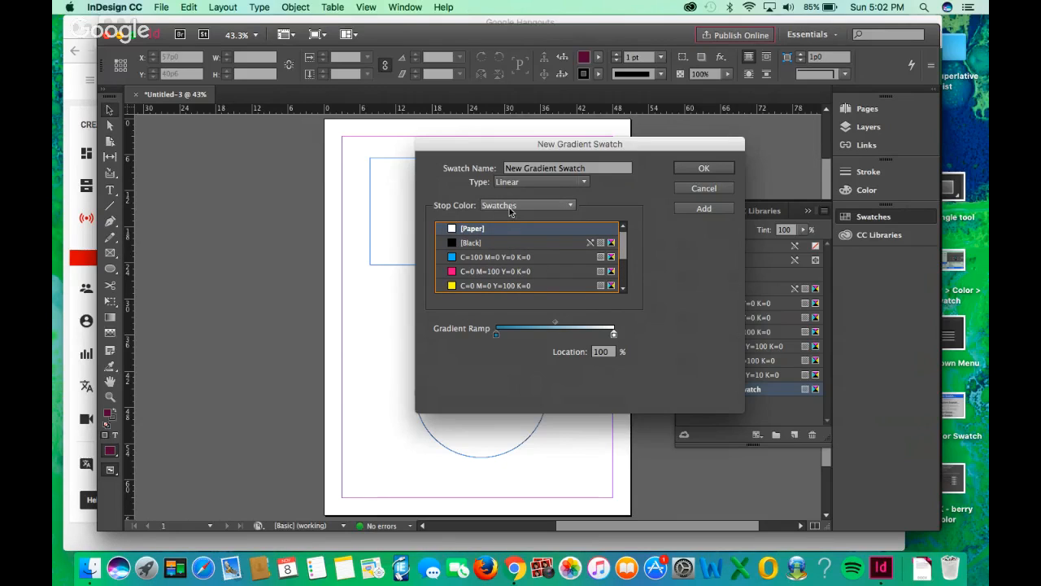
left_click(569, 208)
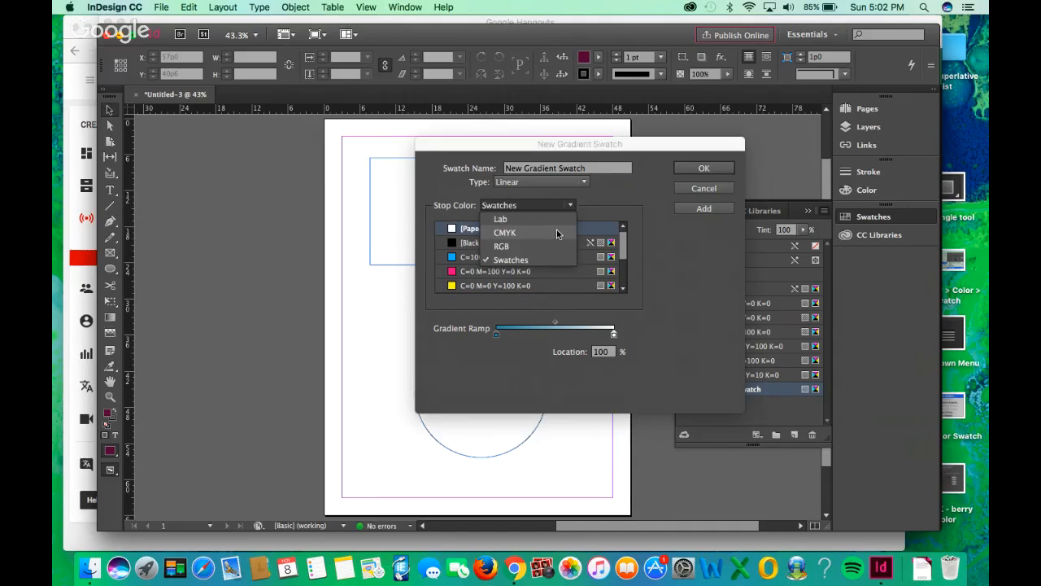
left_click(560, 232)
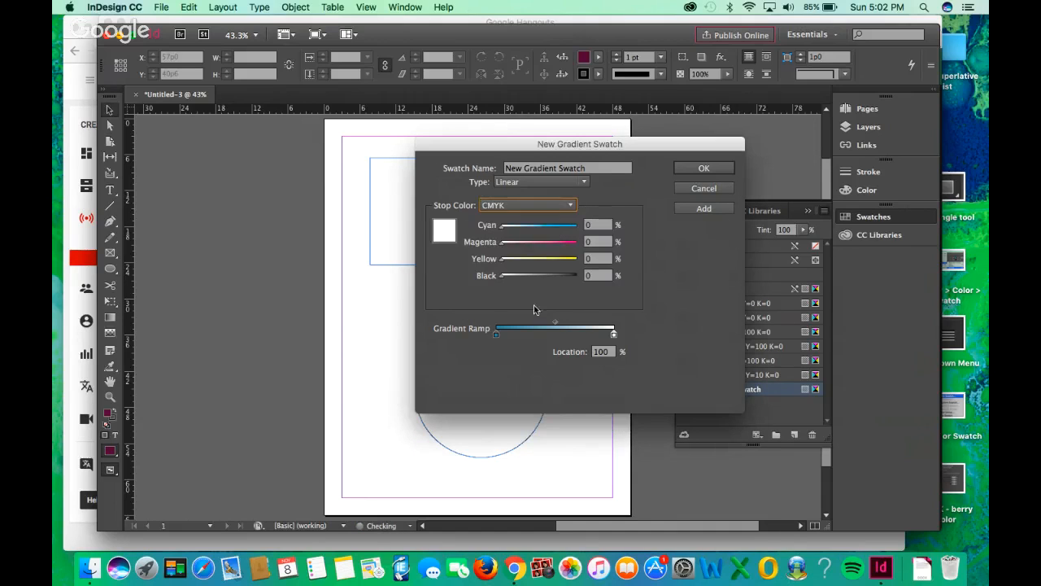
left_click(574, 226)
left_click_drag(546, 278, 575, 277)
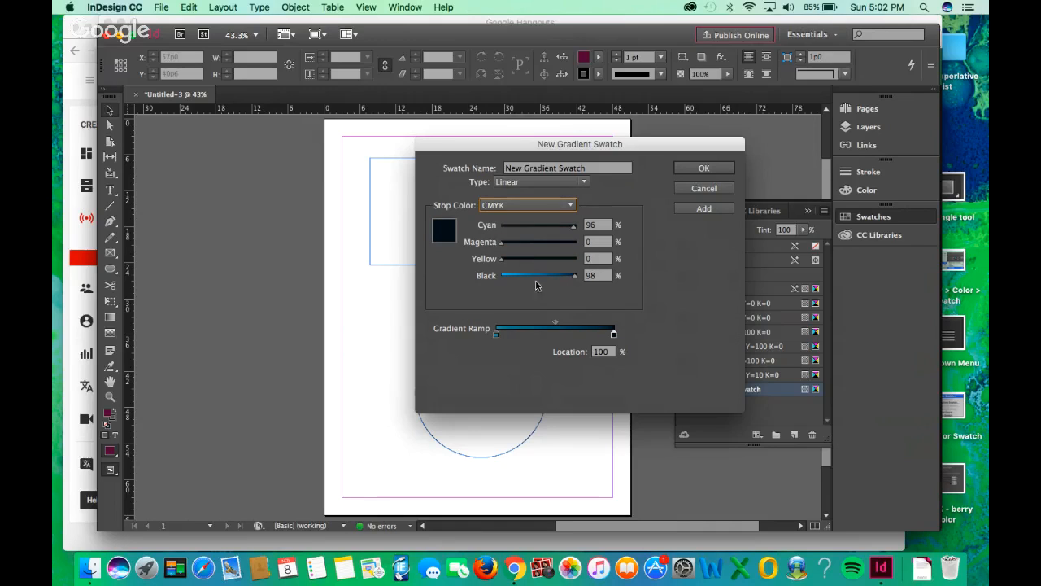
left_click(537, 277)
left_click_drag(561, 242, 572, 242)
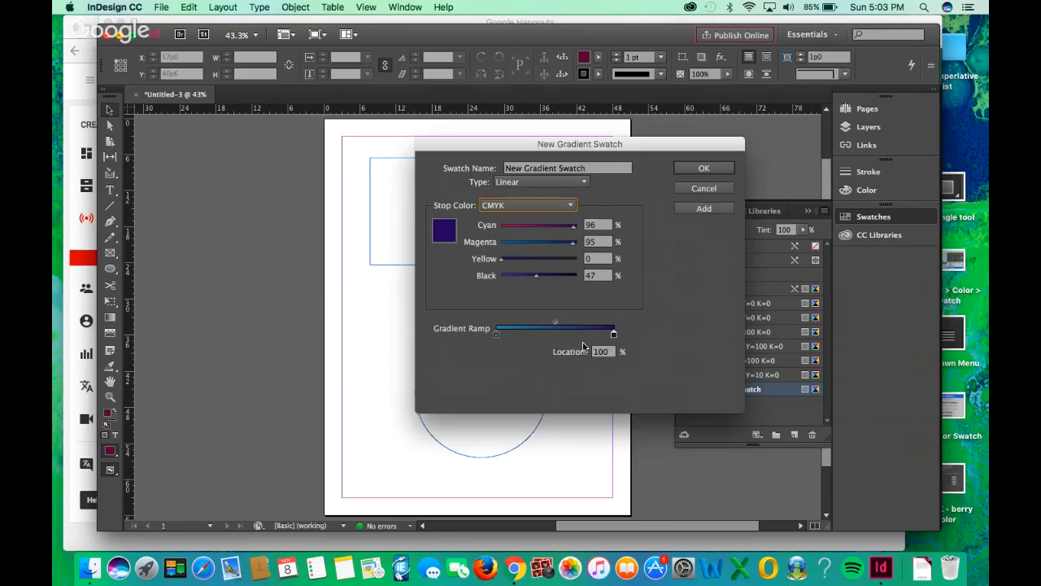
Try shifting the gradient midpoint to about 58% and adding a middle stop at about 65%, and remove that stop.
left_click(555, 323)
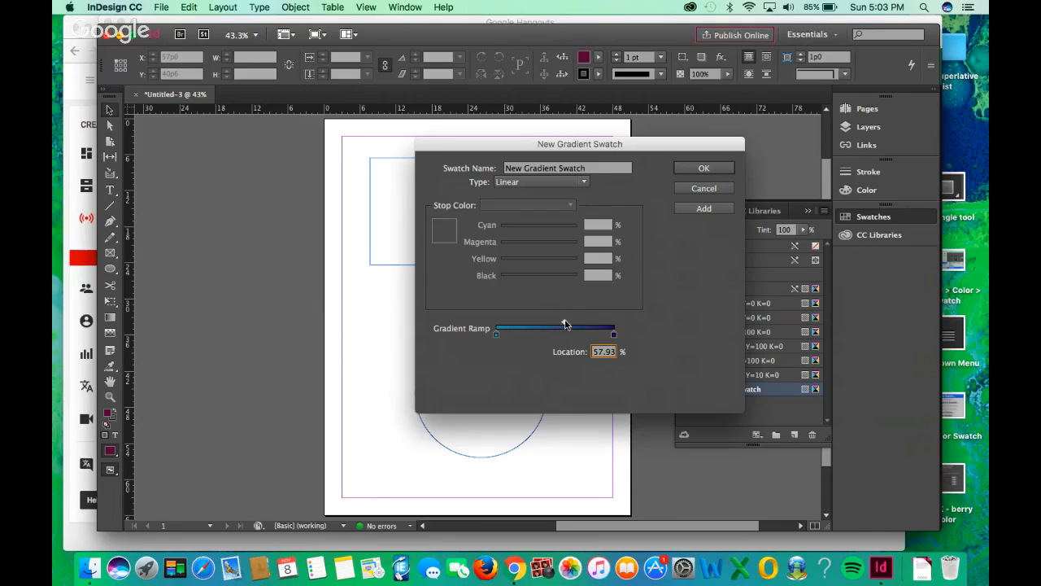
left_click_drag(563, 324, 563, 325)
left_click(573, 334)
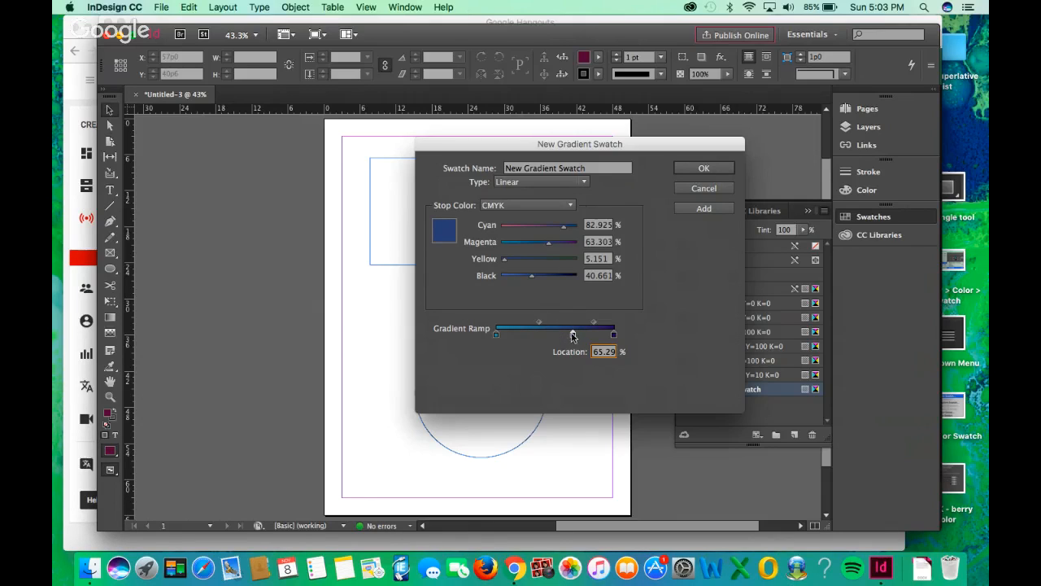
left_click_drag(573, 336, 574, 384)
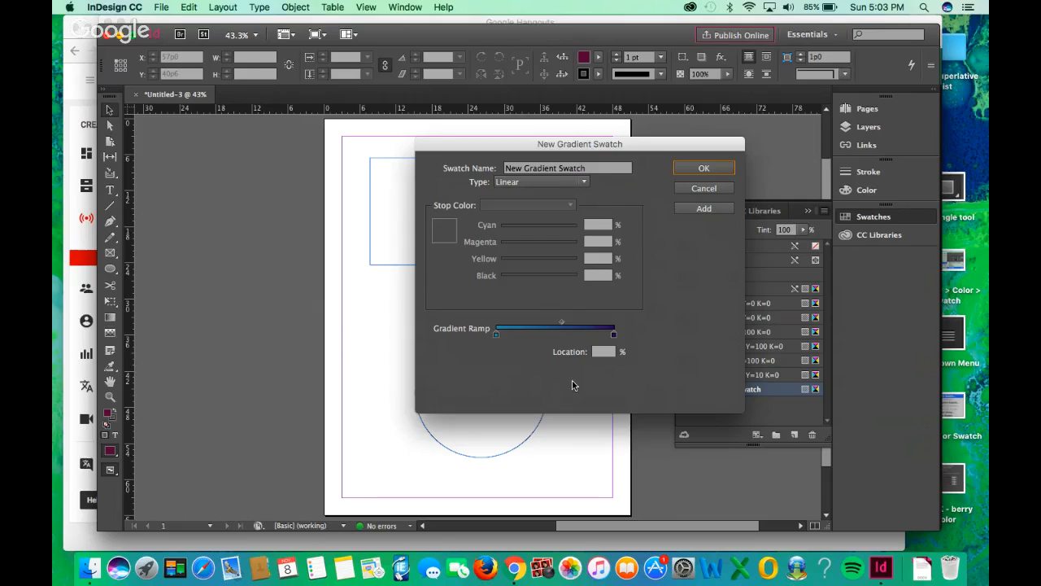
Move the gradient midpoint back near the middle of the ramp and save the gradient swatch.
left_click(558, 323)
left_click_drag(558, 324, 555, 324)
left_click(708, 171)
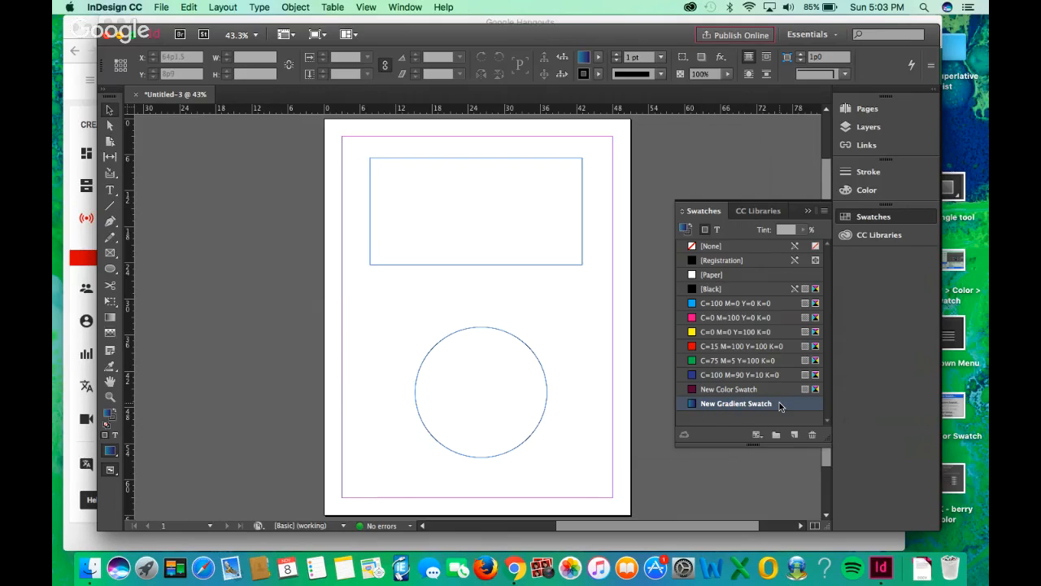
Fill the rectangle with New Color Swatch, making sure the fill rather than the stroke is active, and deselect it.
left_click(111, 113)
left_click(468, 159)
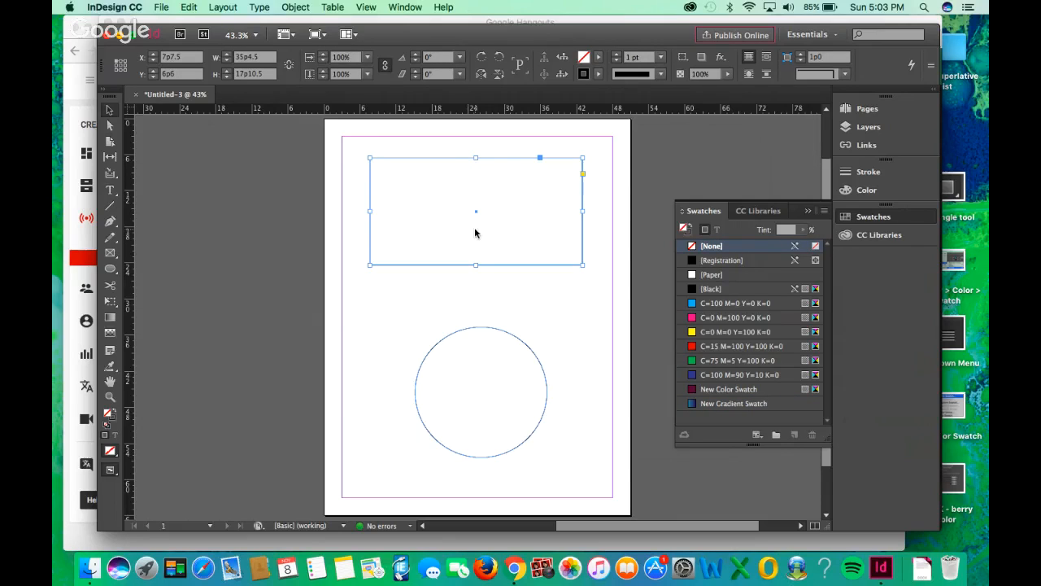
left_click(110, 420)
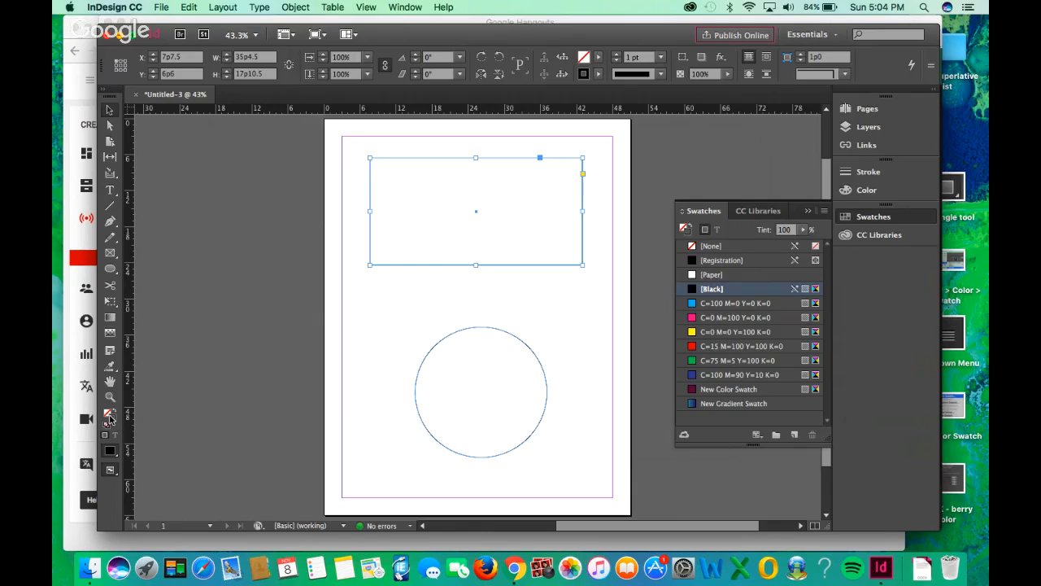
left_click(111, 414)
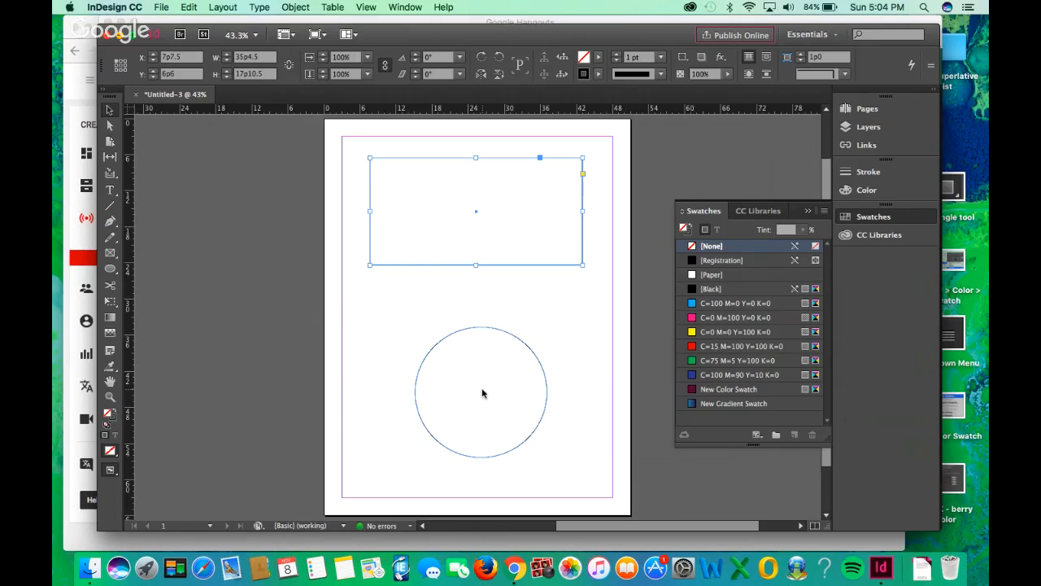
left_click(720, 391)
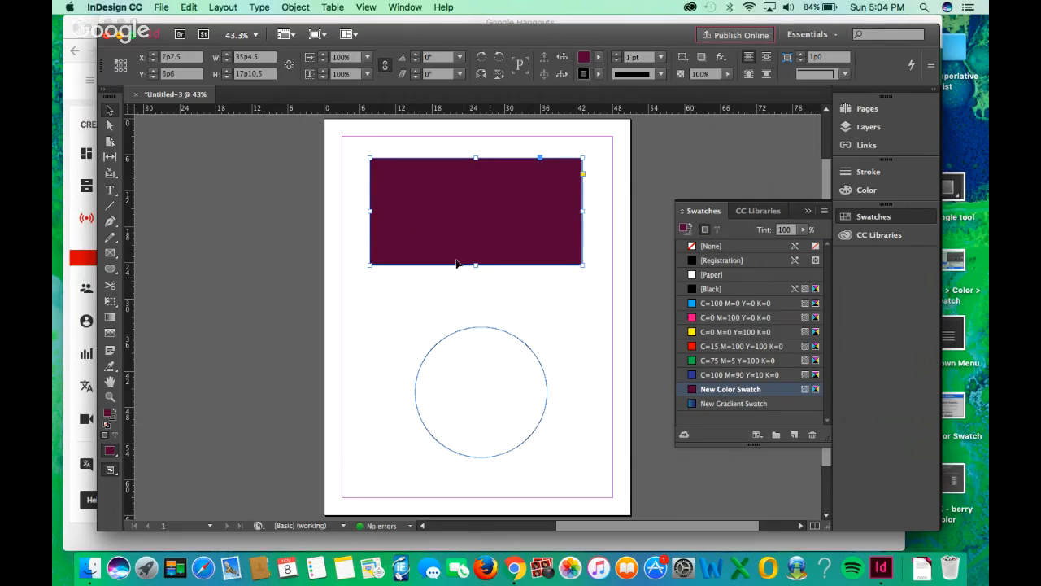
left_click(412, 309)
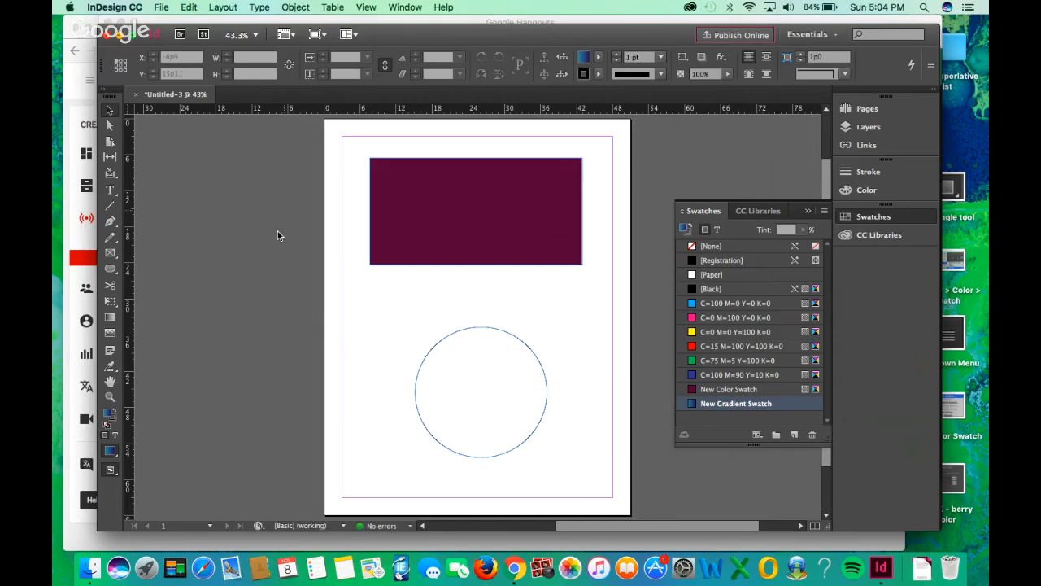
Fill the circle with New Gradient Swatch and deselect it.
left_click(490, 331)
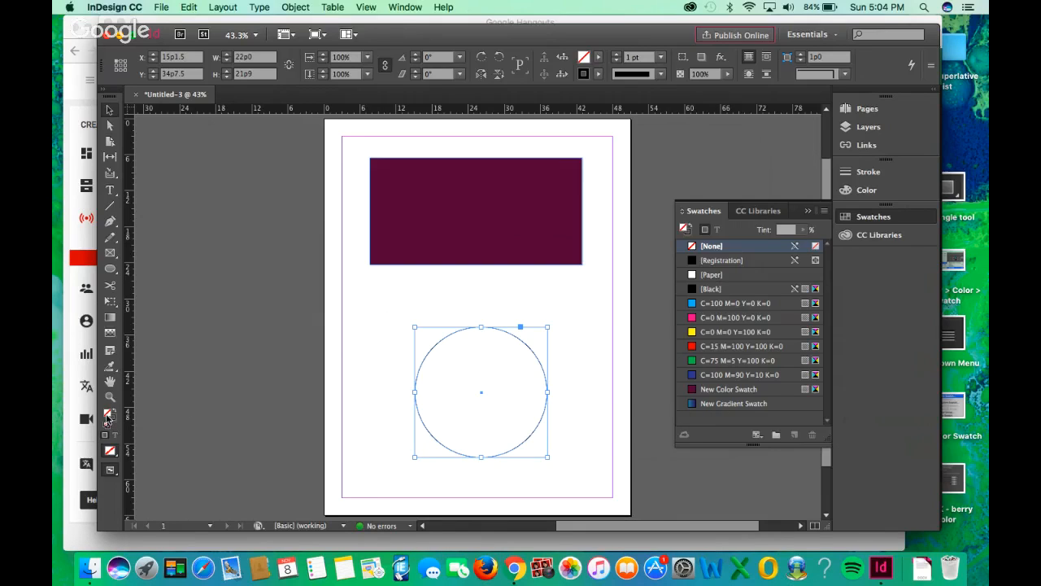
left_click(750, 405)
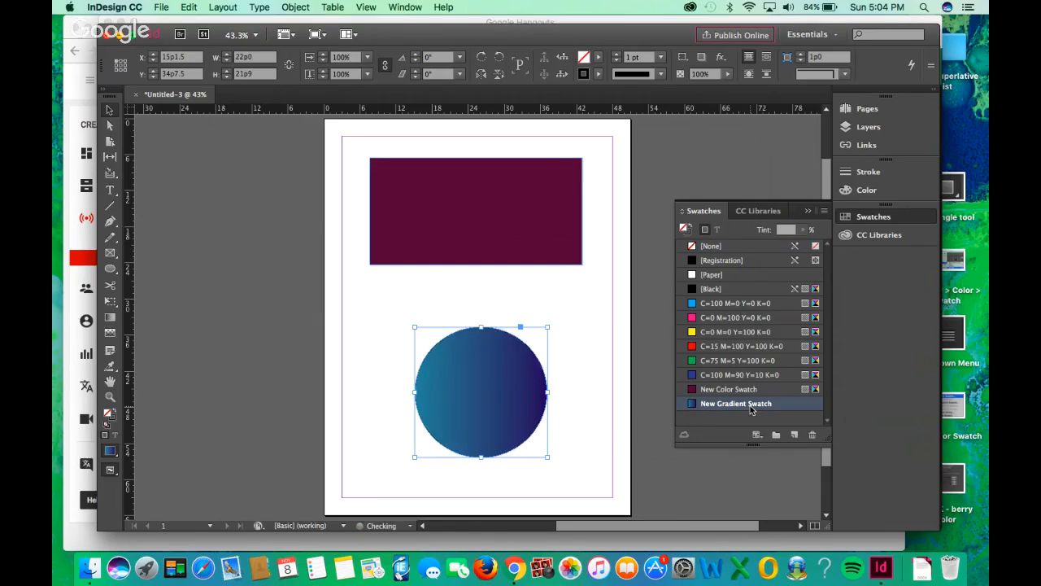
left_click(593, 377)
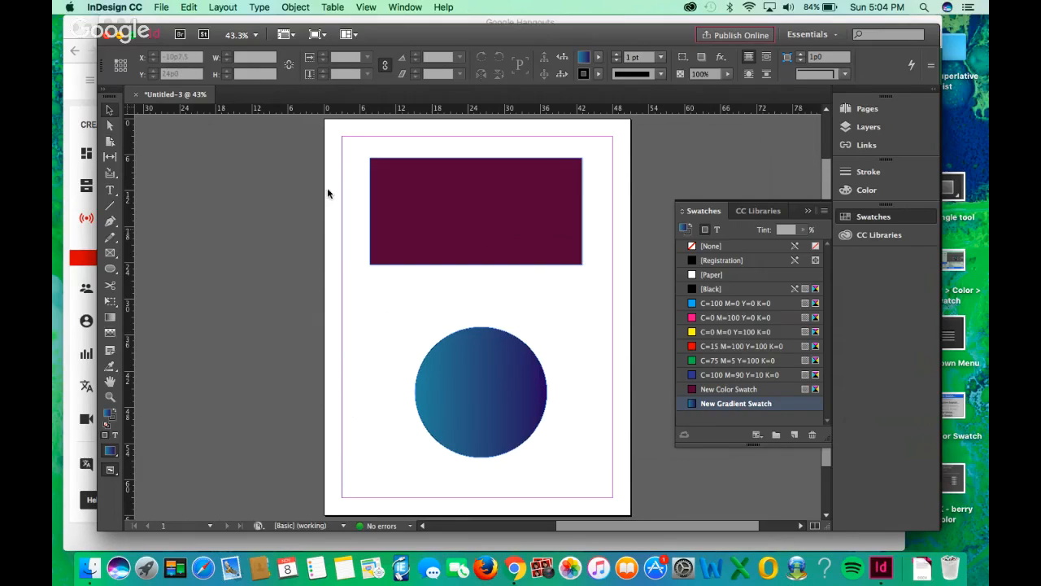
Redirect the circle's gradient with the Gradient Swatch tool, trying several directions until dark purple at the top blends into teal at the bottom.
left_click(113, 323)
left_click(514, 365)
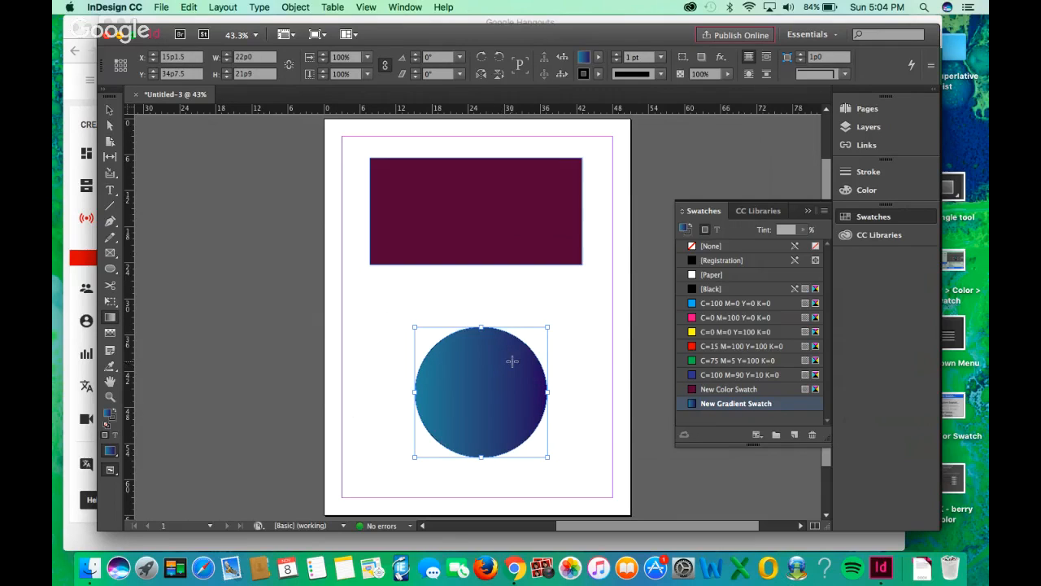
left_click_drag(514, 359, 459, 381)
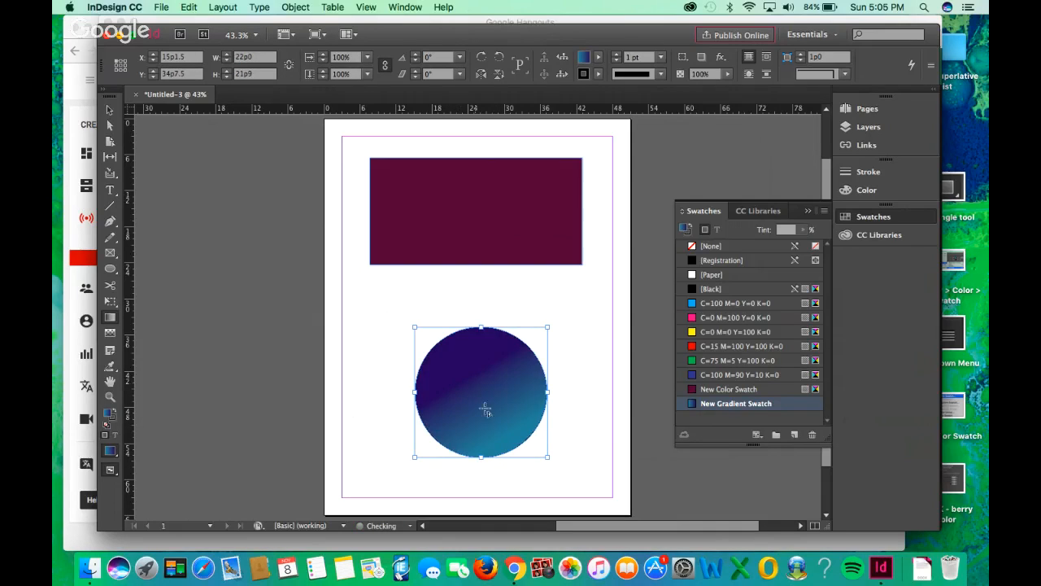
left_click_drag(481, 450, 488, 421)
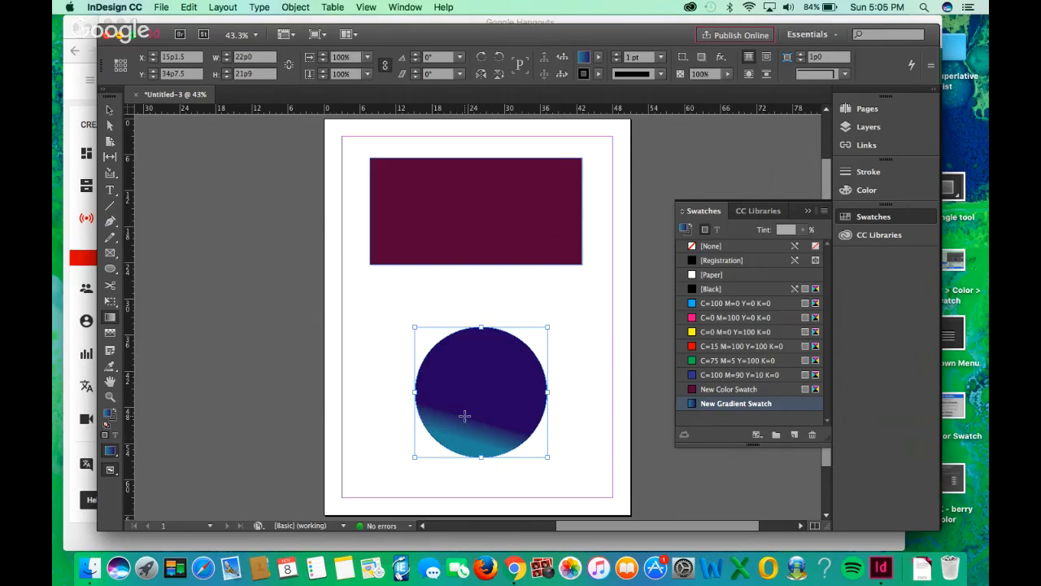
left_click_drag(450, 341, 500, 342)
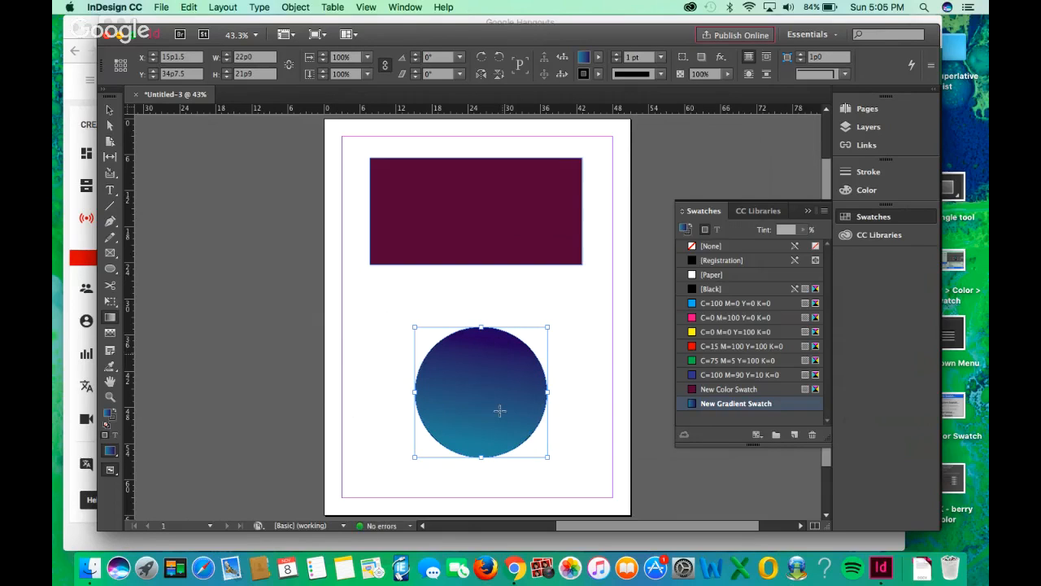
Try further gradient directions on the circle, ending with teal at the upper left blending into dark purple at the lower right, and deselect it.
left_click_drag(446, 431, 526, 363)
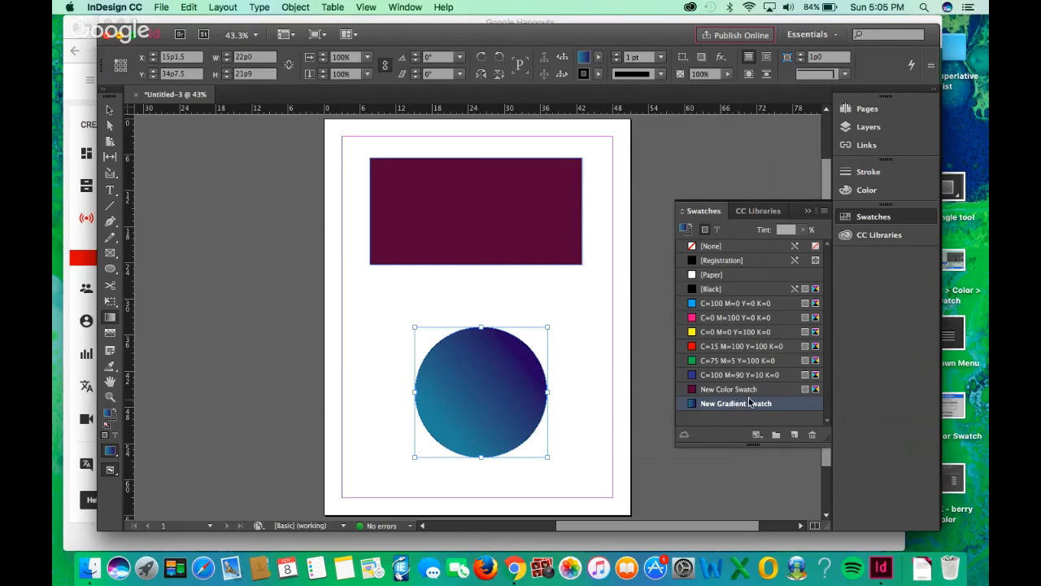
left_click_drag(479, 447, 497, 346)
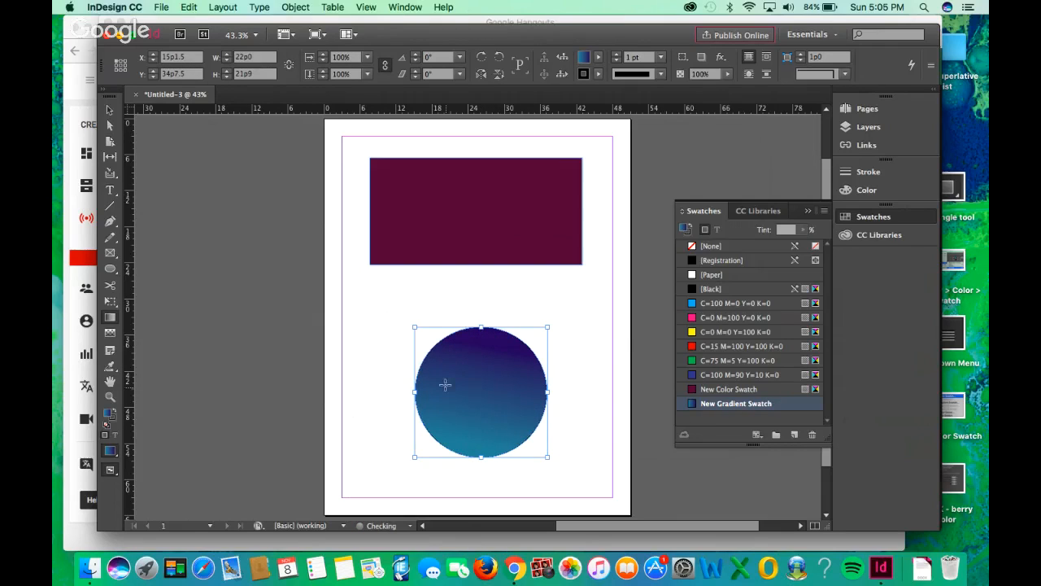
left_click_drag(432, 372, 523, 411)
left_click_drag(523, 411, 524, 412)
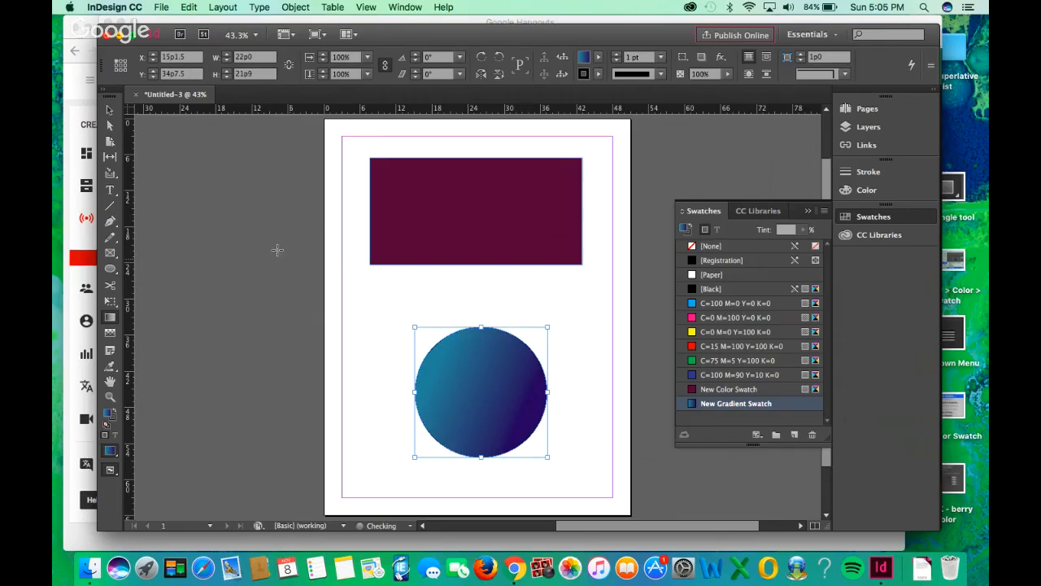
key("v")
left_click(370, 301)
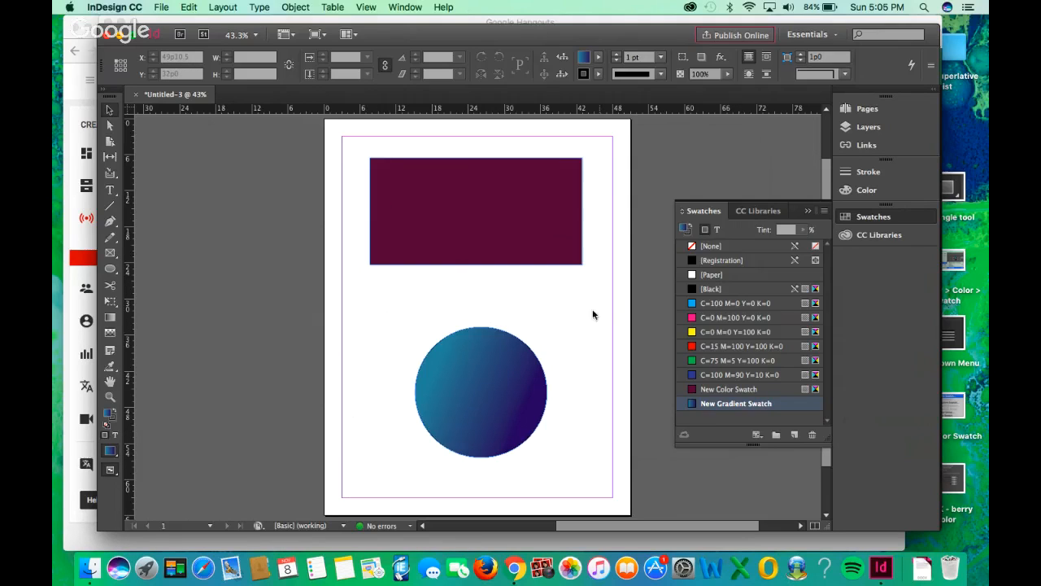
scroll(549, 301, "down", 1)
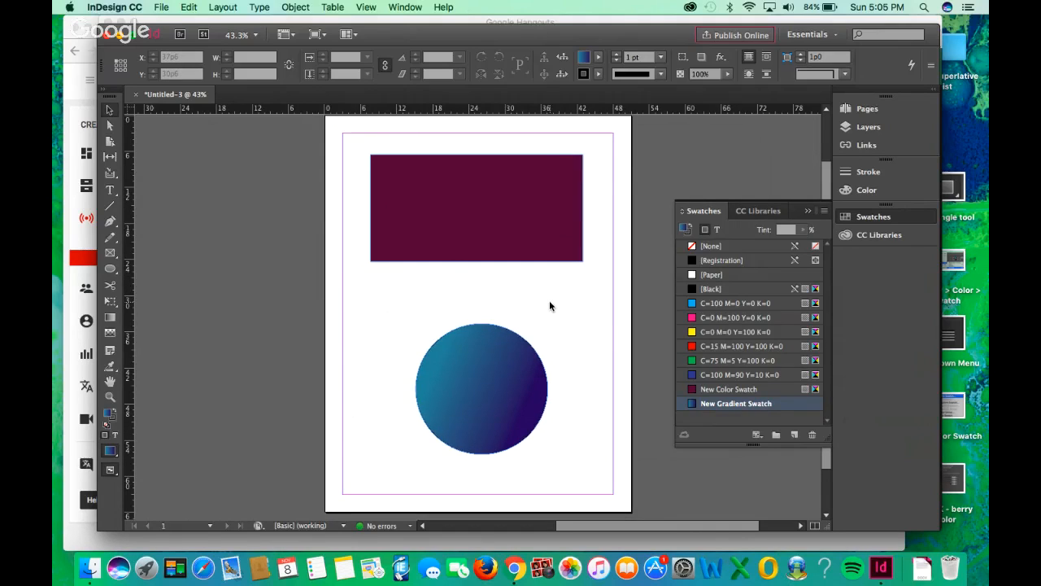
left_click(71, 532)
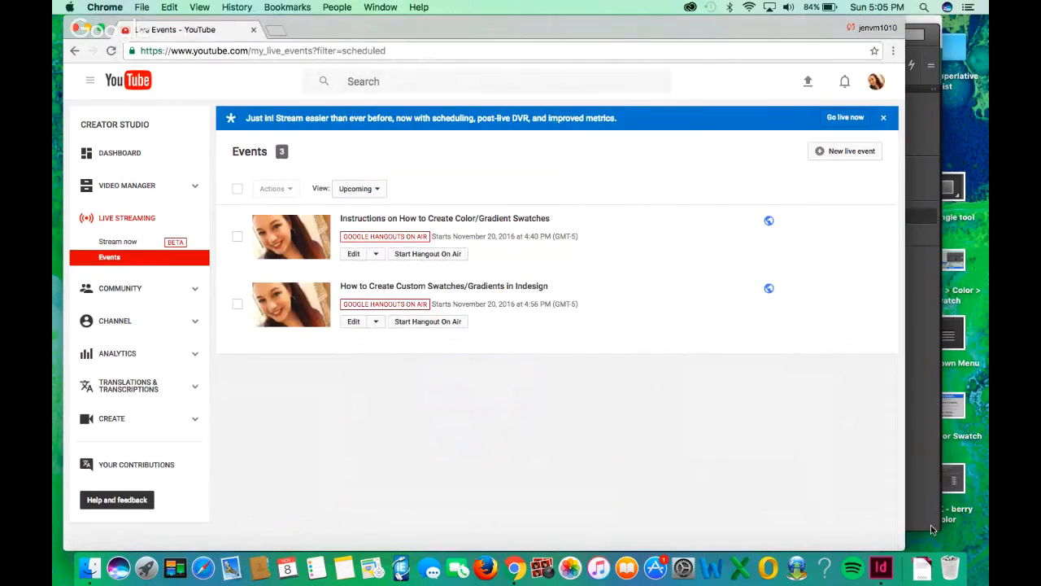
left_click(939, 249)
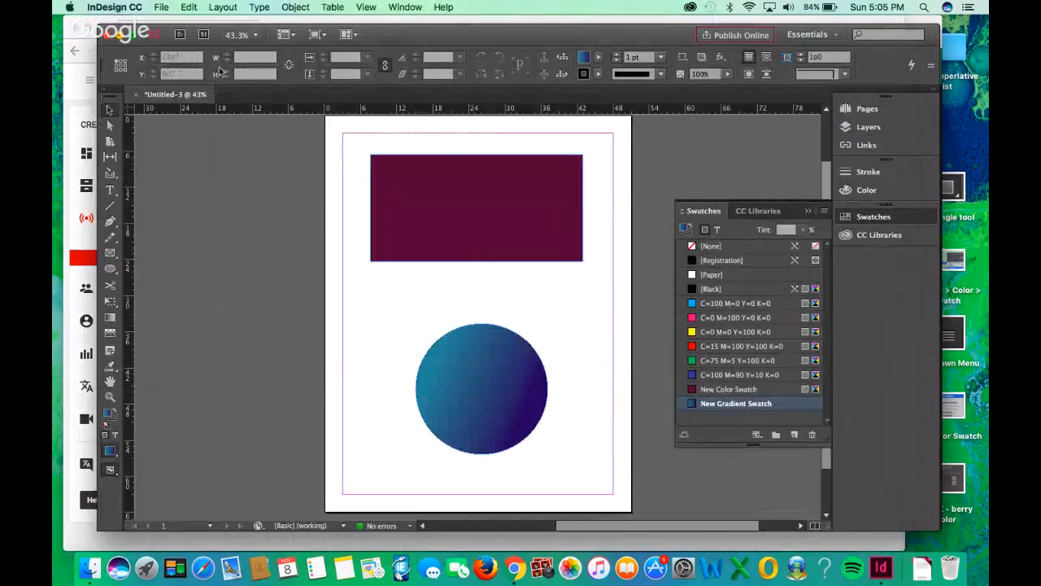
left_click(118, 34)
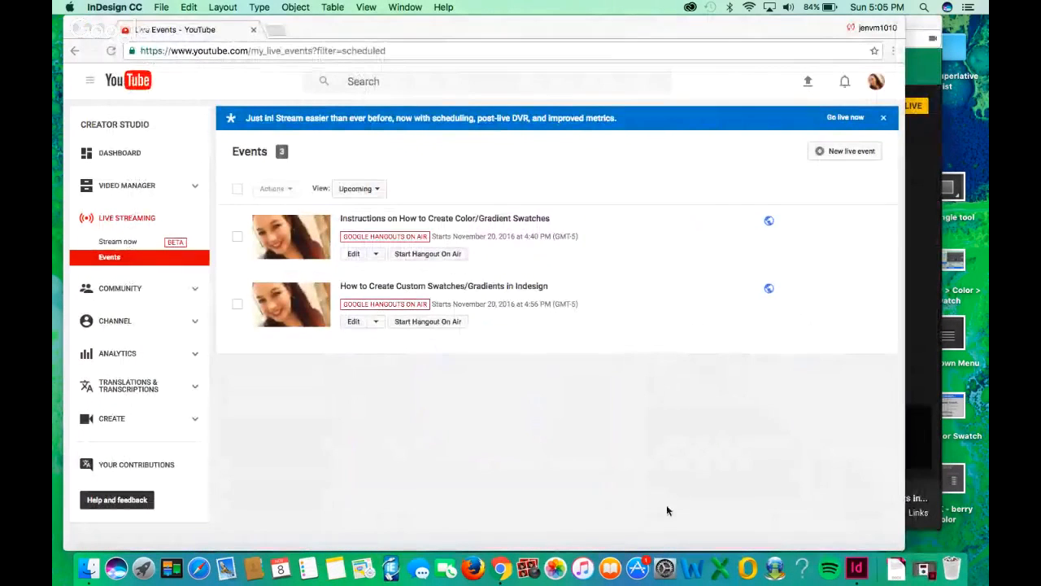